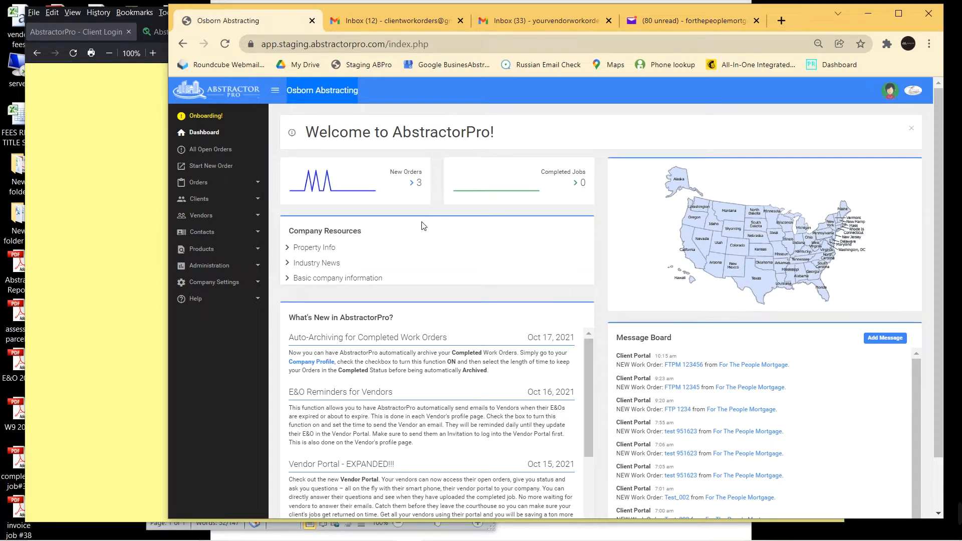
- Open the client record for For The People Mortgage from the list of all clients
left_click(216, 199)
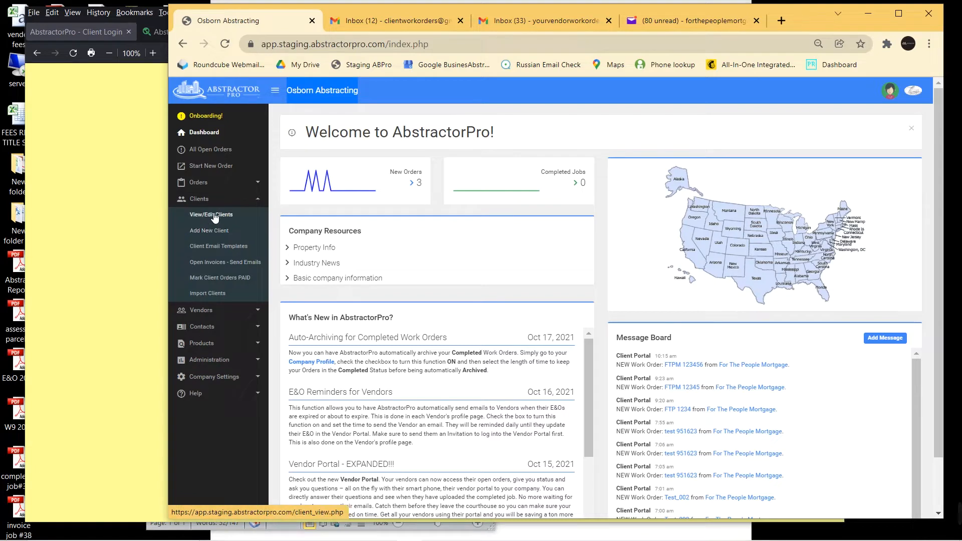
left_click(214, 215)
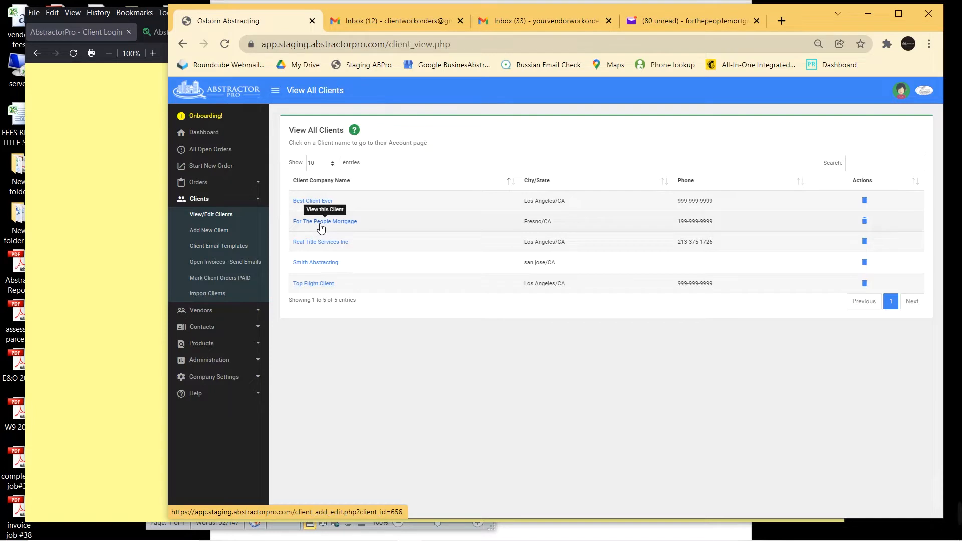
left_click(350, 223)
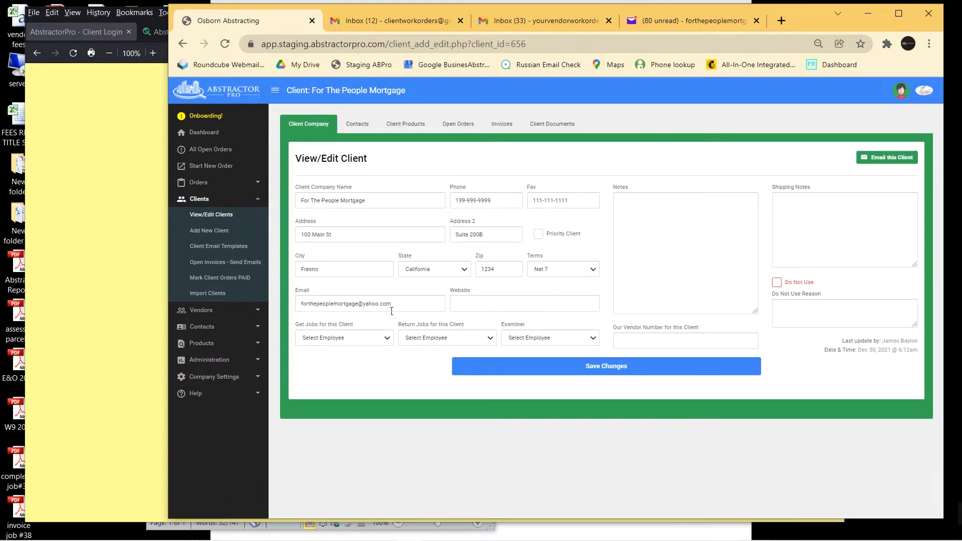
- Email the client using the Client Portal Invite template and close the sent message, then highlight the client's email field
left_click(890, 157)
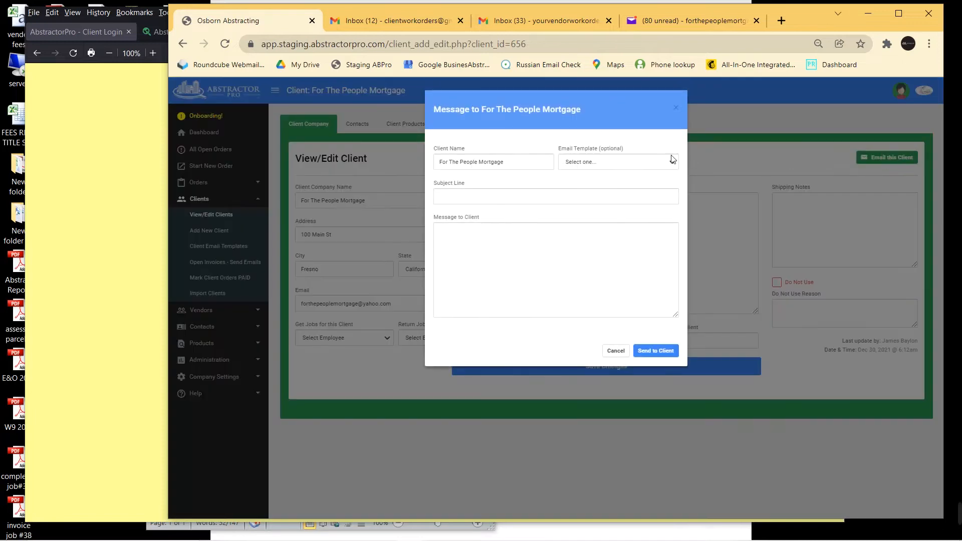
left_click(596, 166)
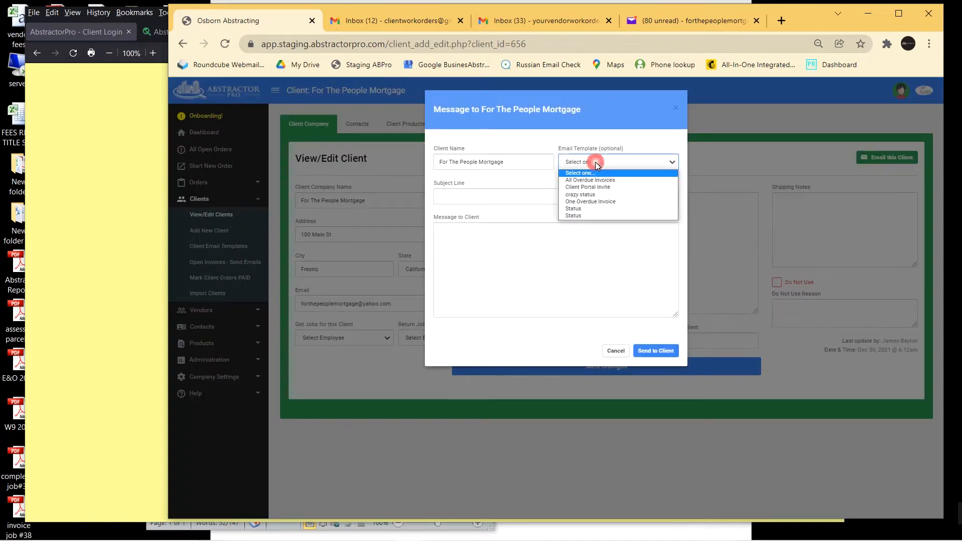
left_click(590, 188)
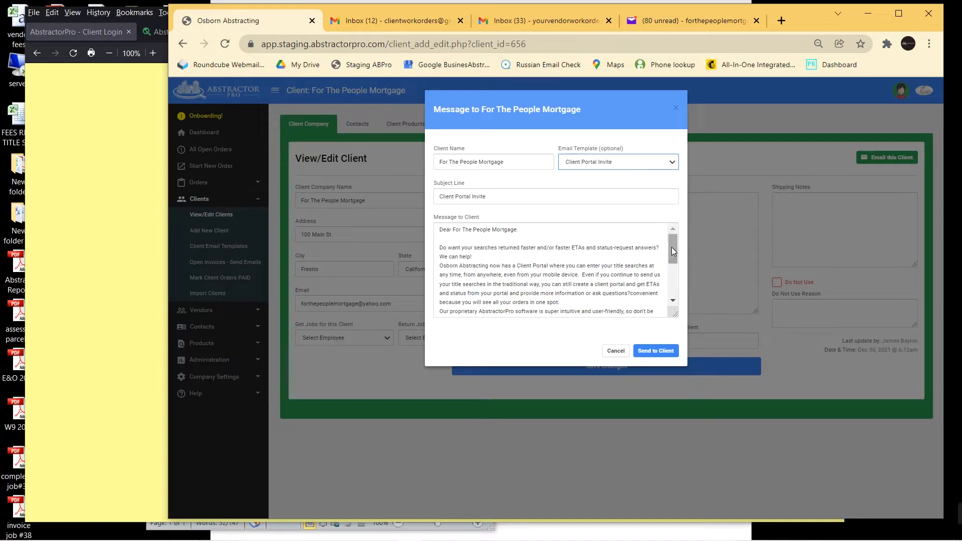
mouse_move(672, 247)
left_mouse_down()
mouse_move(671, 300)
mouse_move(677, 244)
left_mouse_up()
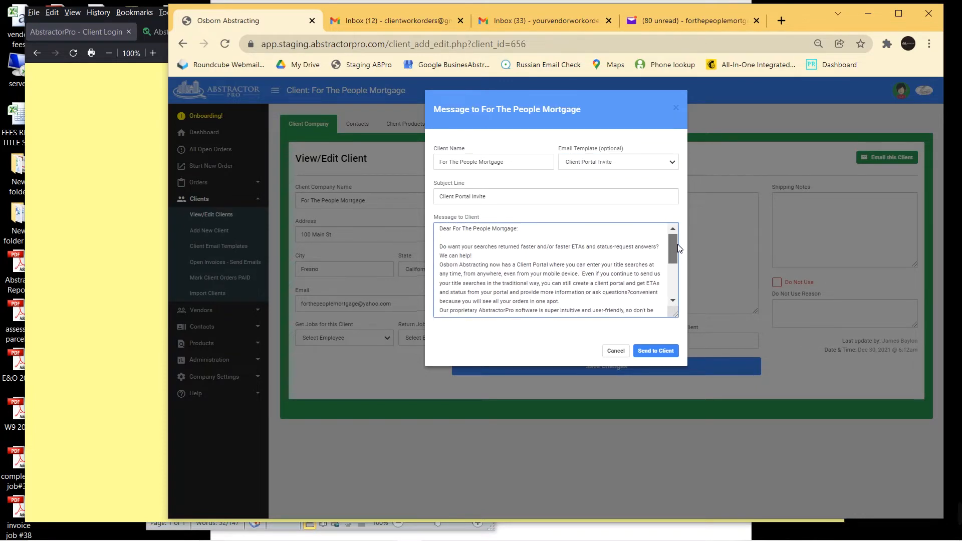
left_click(655, 352)
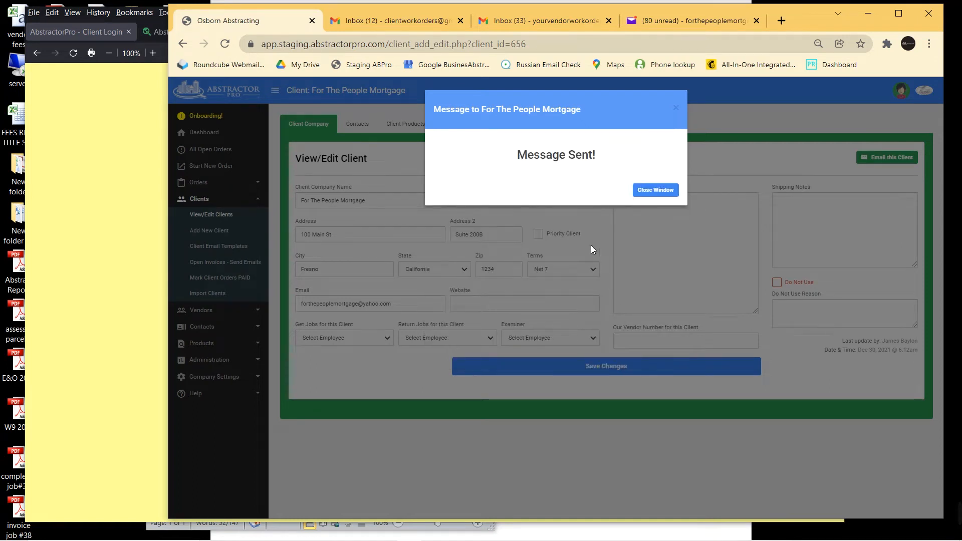
left_click(655, 189)
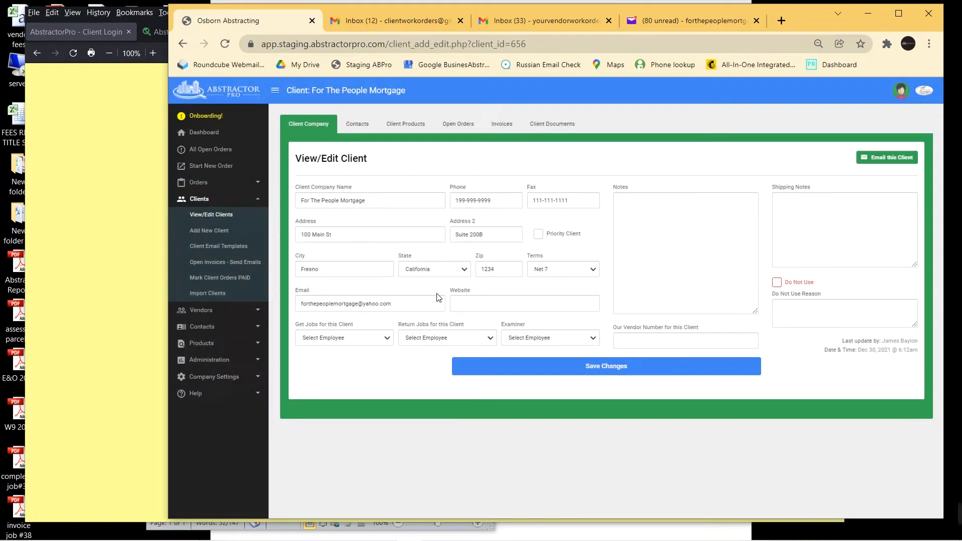
triple_click(409, 306)
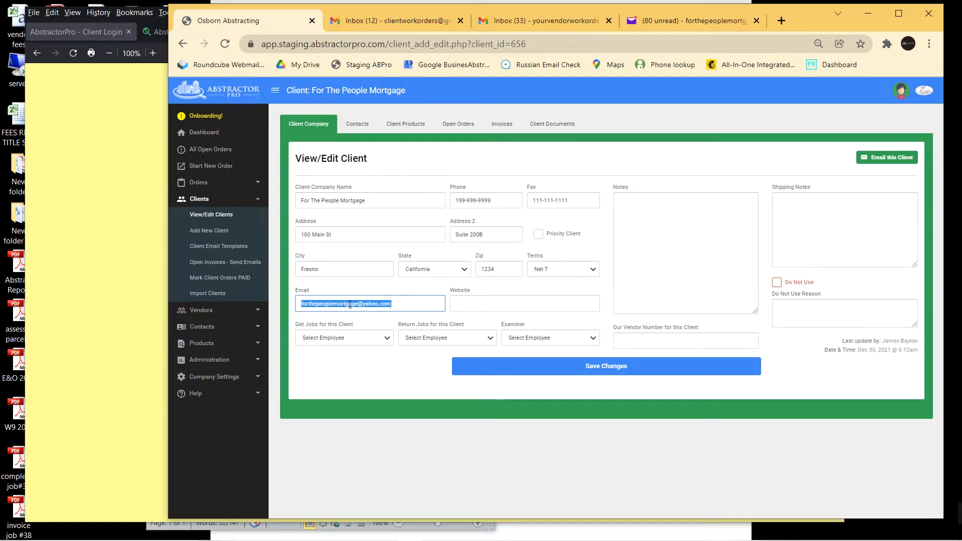
left_click(401, 310)
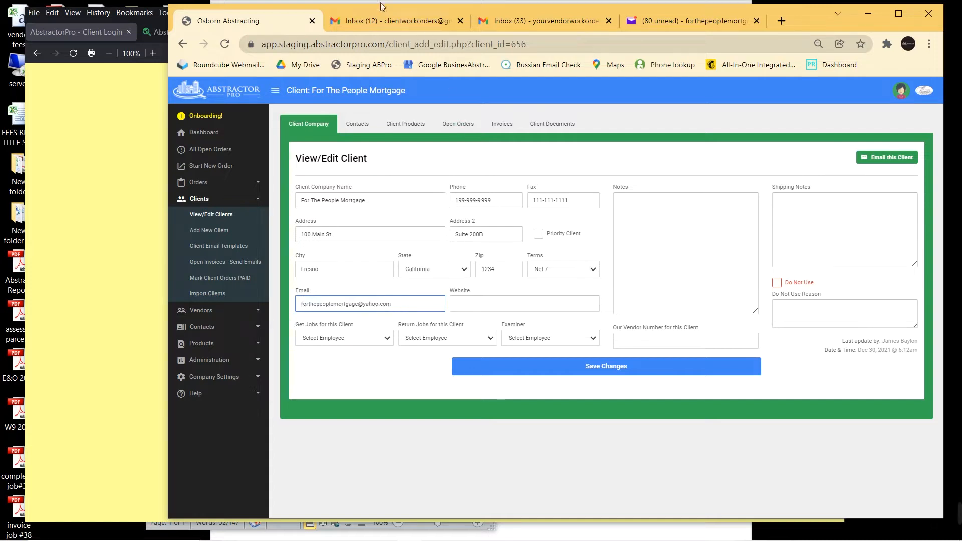
- In the client-side browser window, view the Vendor Portal and Client Portal sign-in pages reached from the AbstractorPro website
left_click(58, 82)
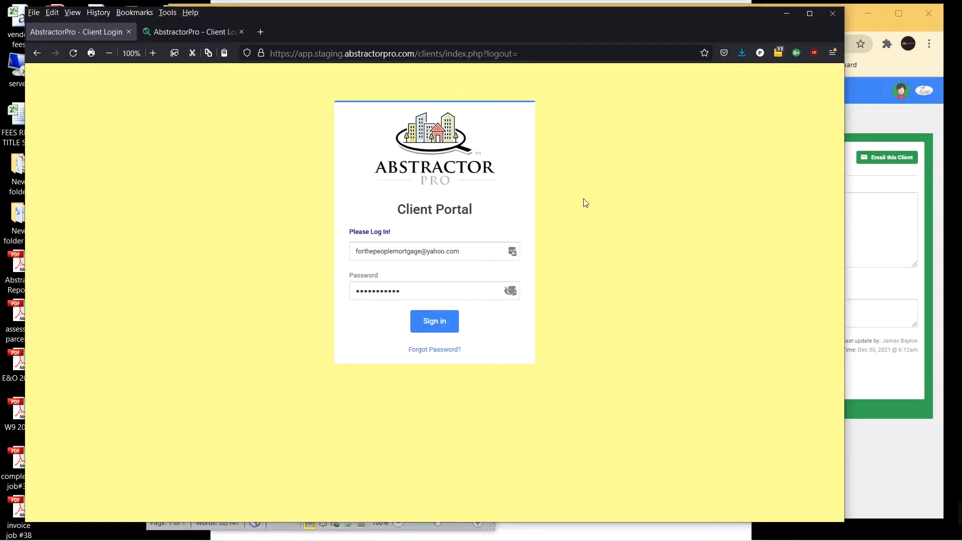
left_click(193, 33)
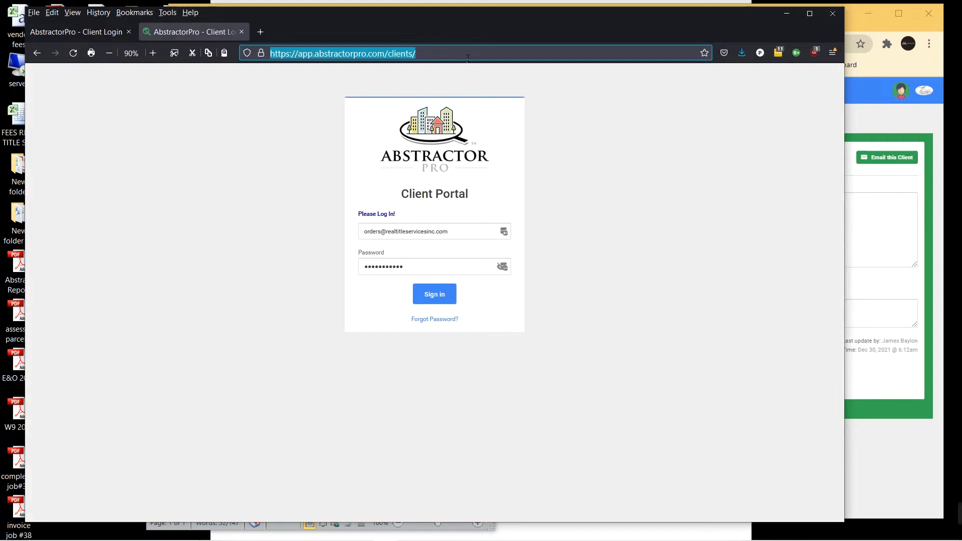
left_click(37, 53)
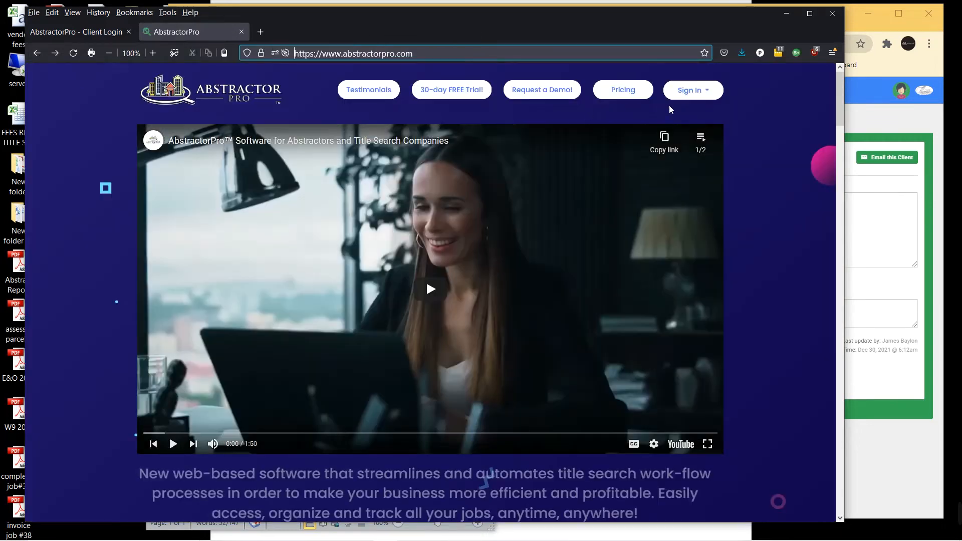
mouse_move(694, 91)
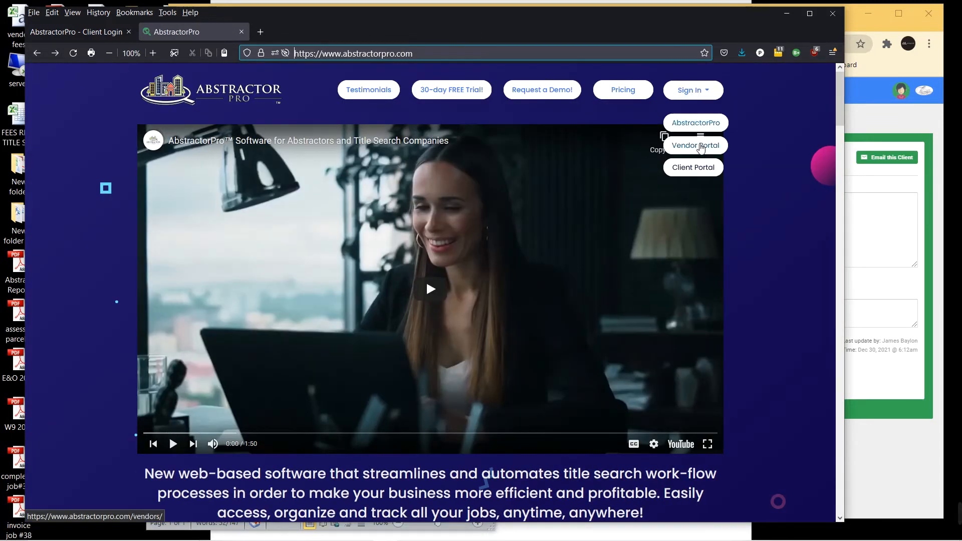
left_click(699, 146)
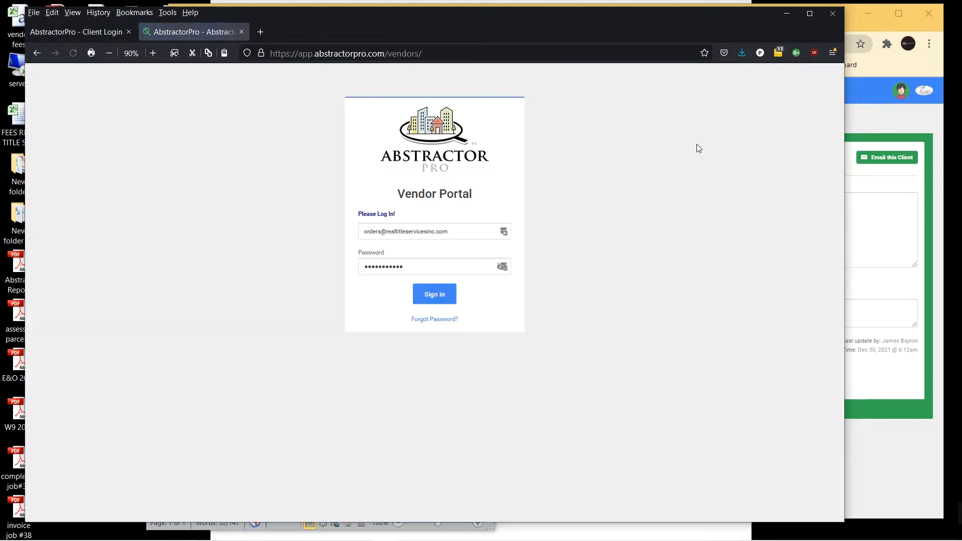
left_click(37, 54)
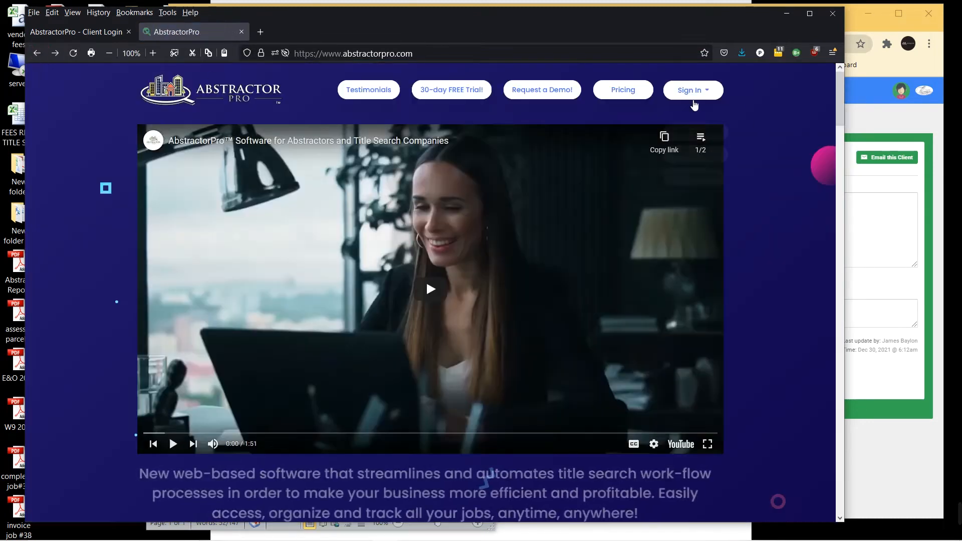
mouse_move(689, 97)
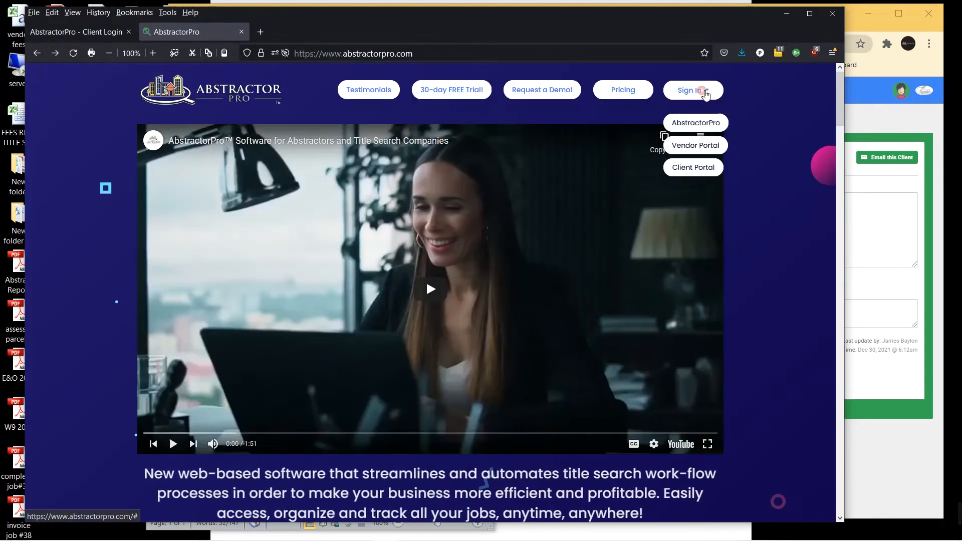
left_click(706, 169)
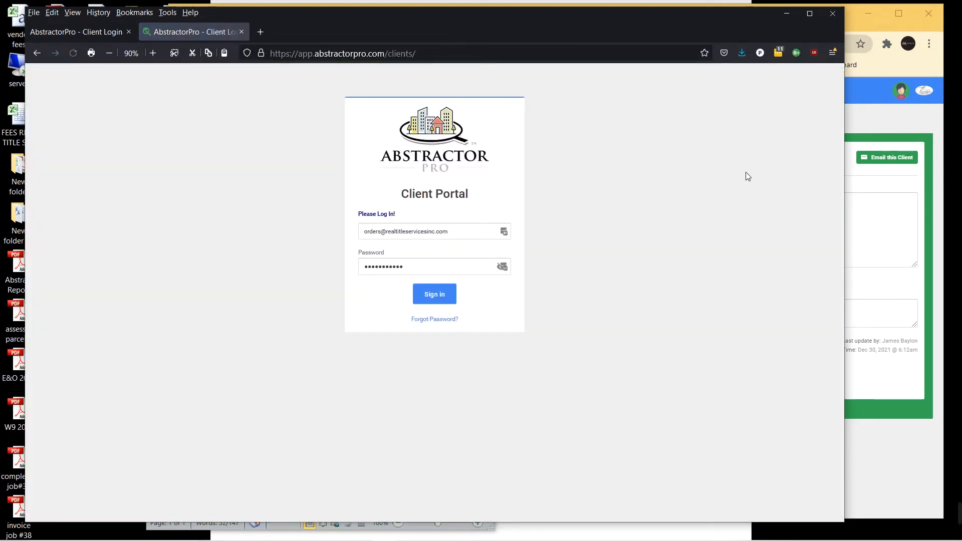
- Sign in to the staging Client Portal with the prefilled credentials and choose Osborn Abstracting as the vendor
left_click(37, 53)
left_click(84, 31)
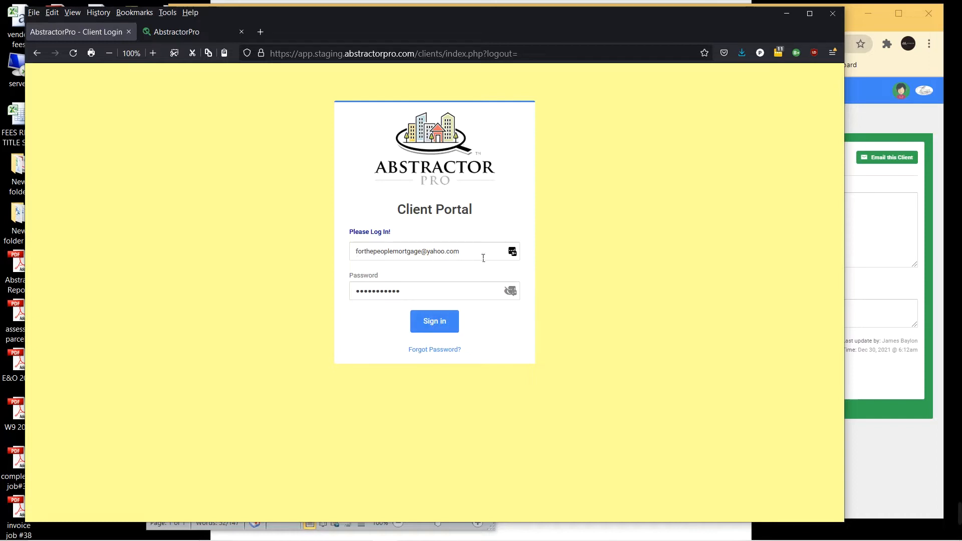
left_click(435, 323)
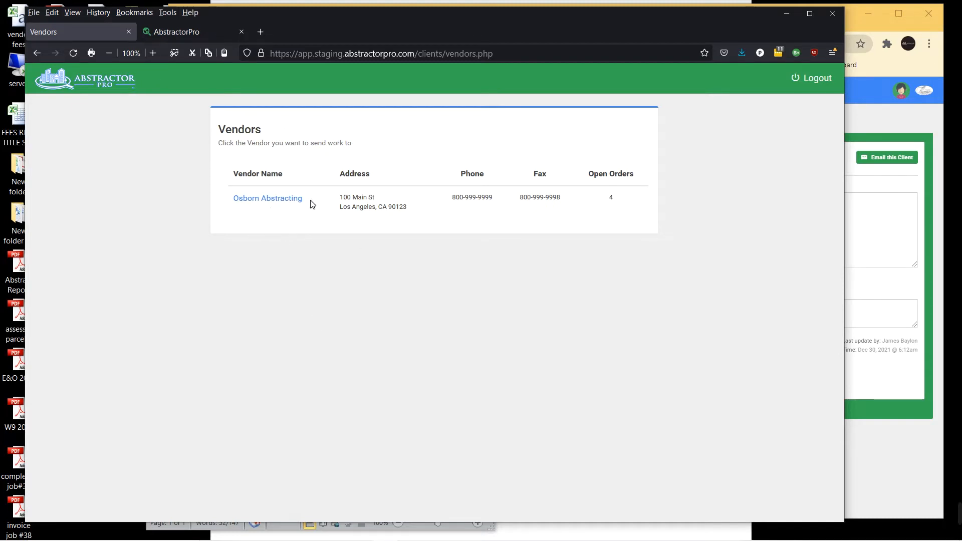
left_click(277, 203)
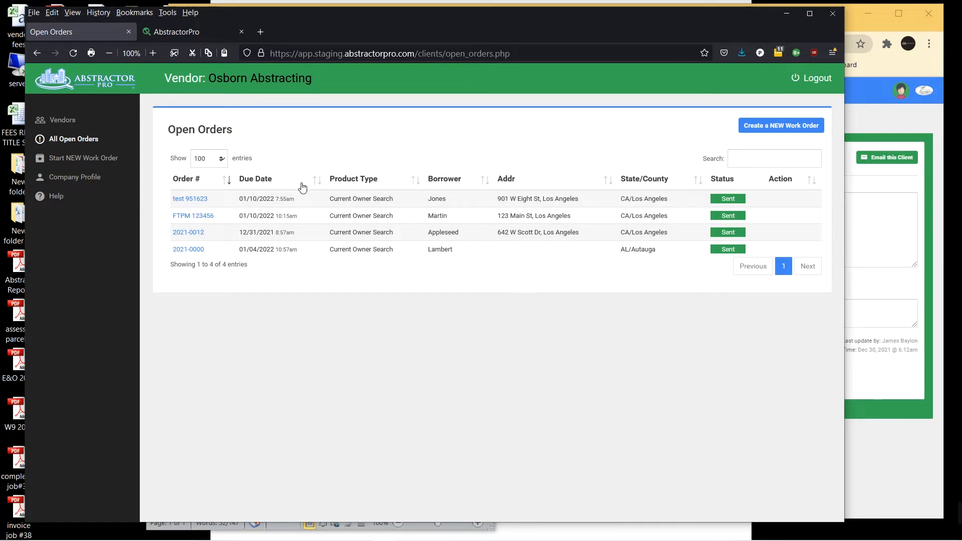
- Open the first order in the open orders list and send the vendor the message "oh gosh forget to you....."
left_click(194, 200)
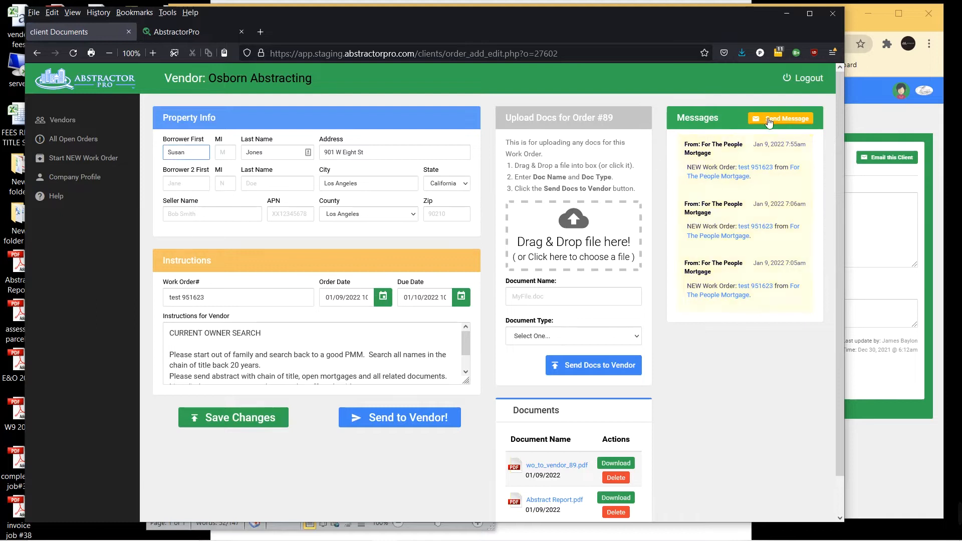
left_click(780, 119)
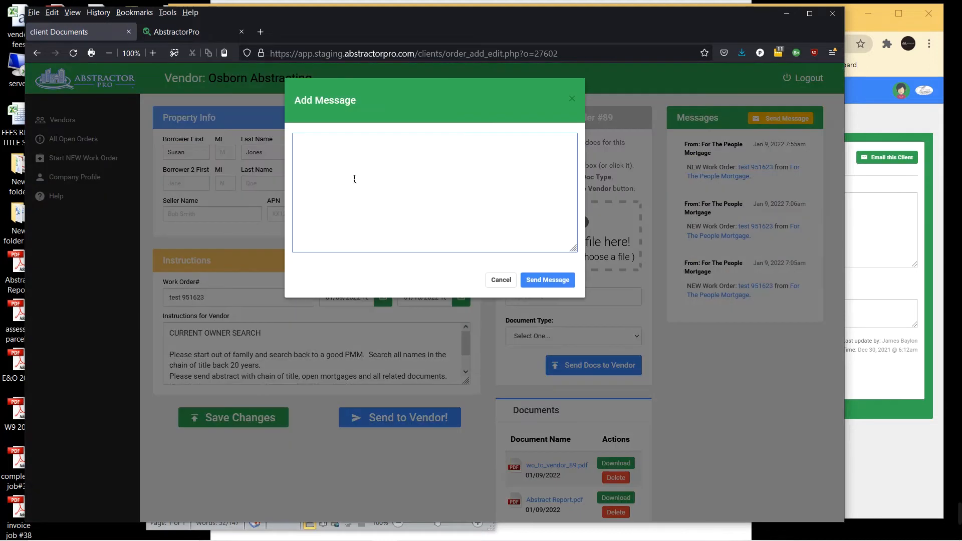
type("oh gosh forget to you.....")
left_click(549, 281)
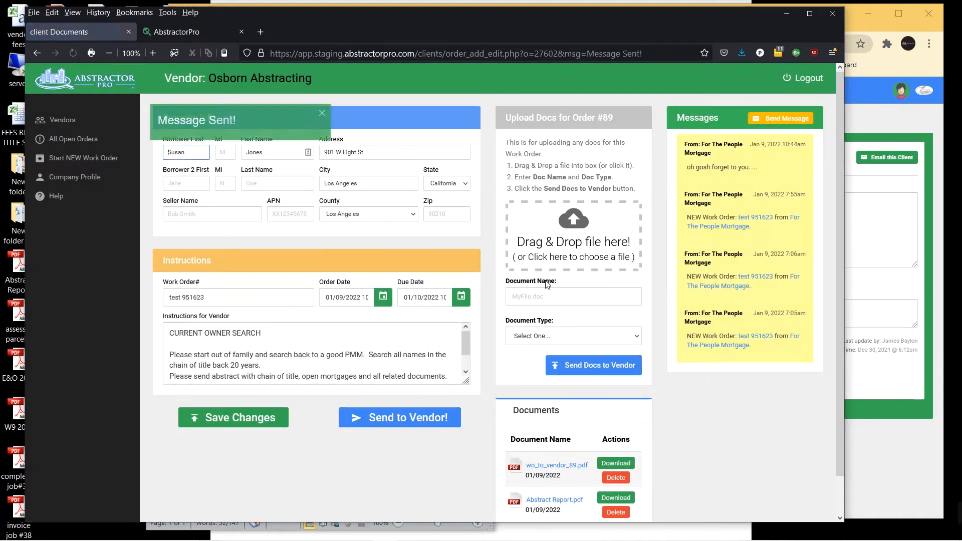
- Back in the company's AbstractorPro window, read the client's message on the highlighted For The People Mortgage open order, then close it
left_click(876, 119)
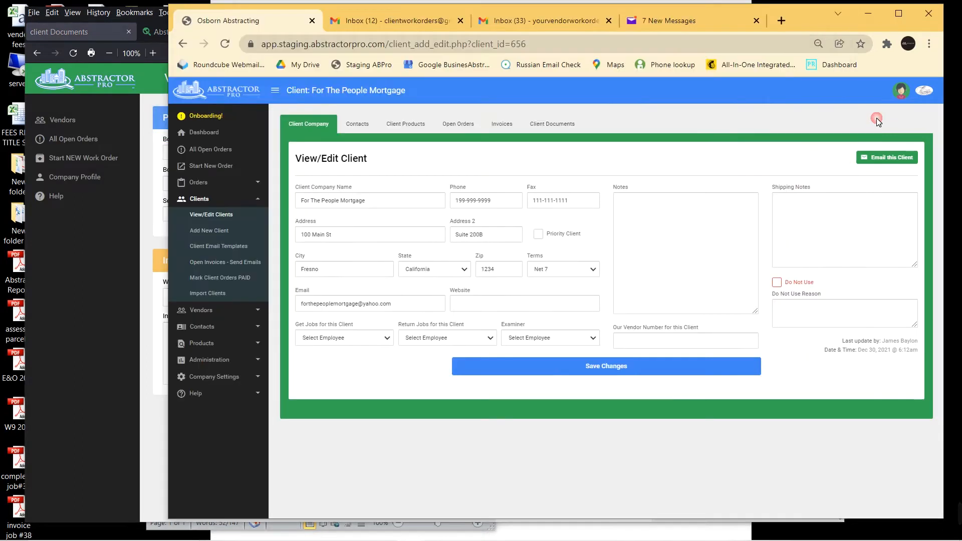
left_click(209, 132)
left_click(218, 151)
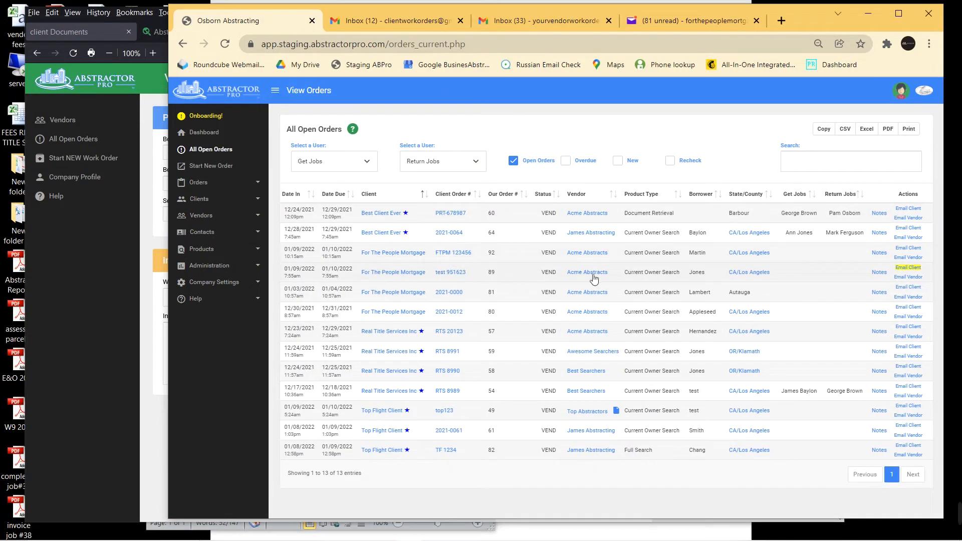
left_click(911, 270)
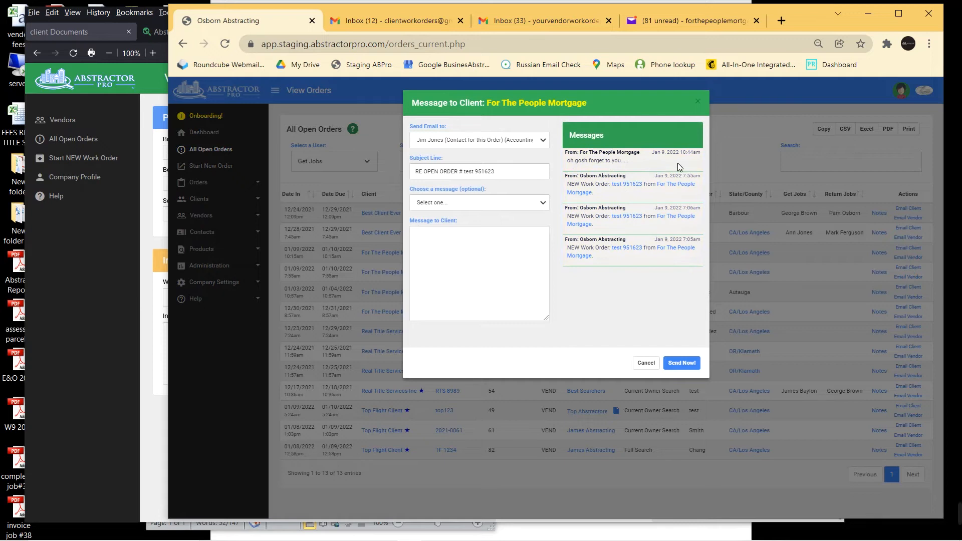
left_click(637, 164)
left_click(646, 362)
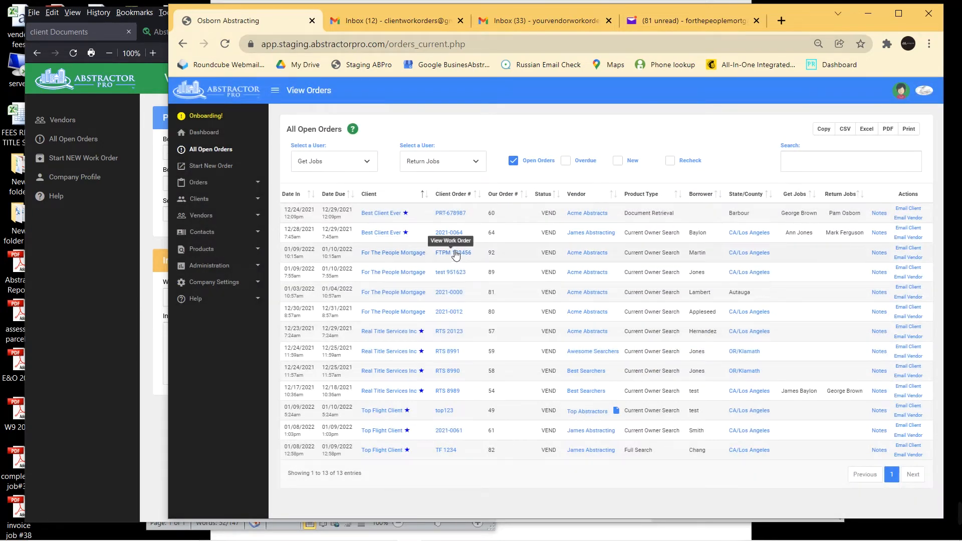
- Open that same For The People Mortgage order, set its APN to sfdgdf and save the changes
left_click(450, 272)
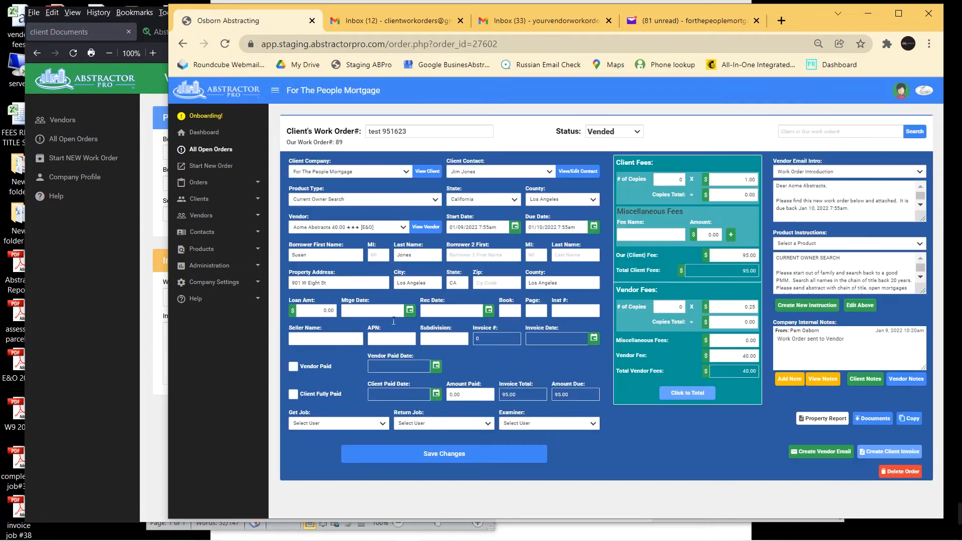
left_click(400, 340)
type("sfdgdf")
left_click(405, 455)
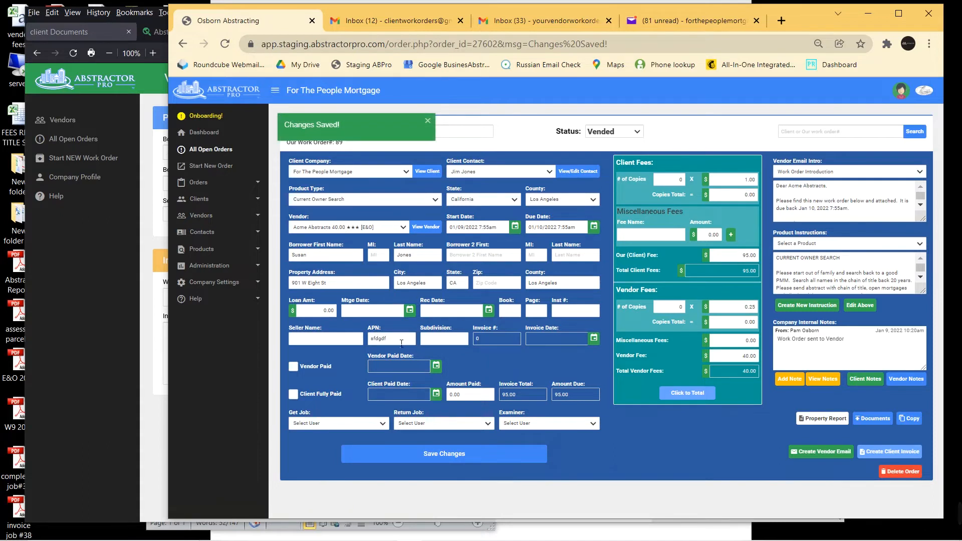
left_click_drag(404, 344, 366, 342)
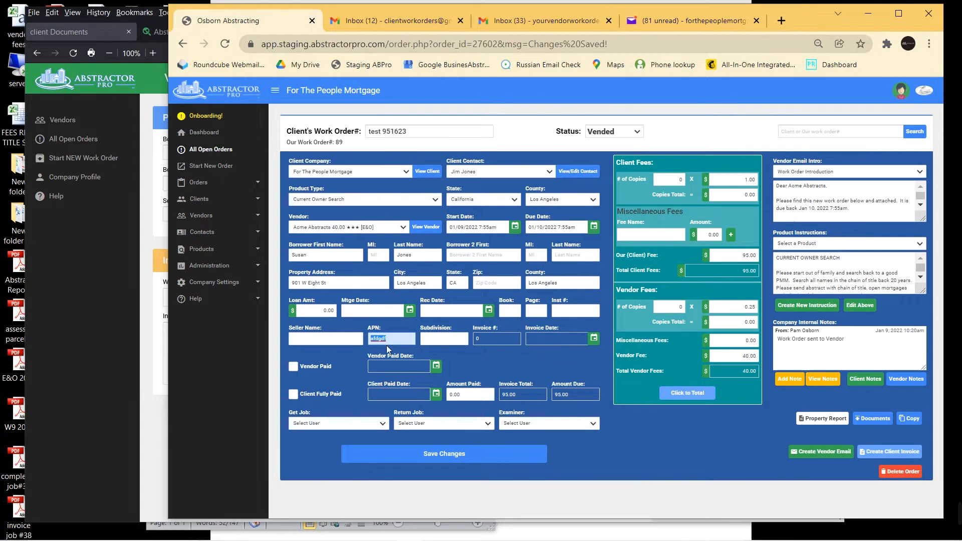
- Return to all open orders and send Acme Abstracts the message "here is the APN sfdgdf" for the For The People Mortgage order just edited
left_click(182, 45)
left_click(210, 151)
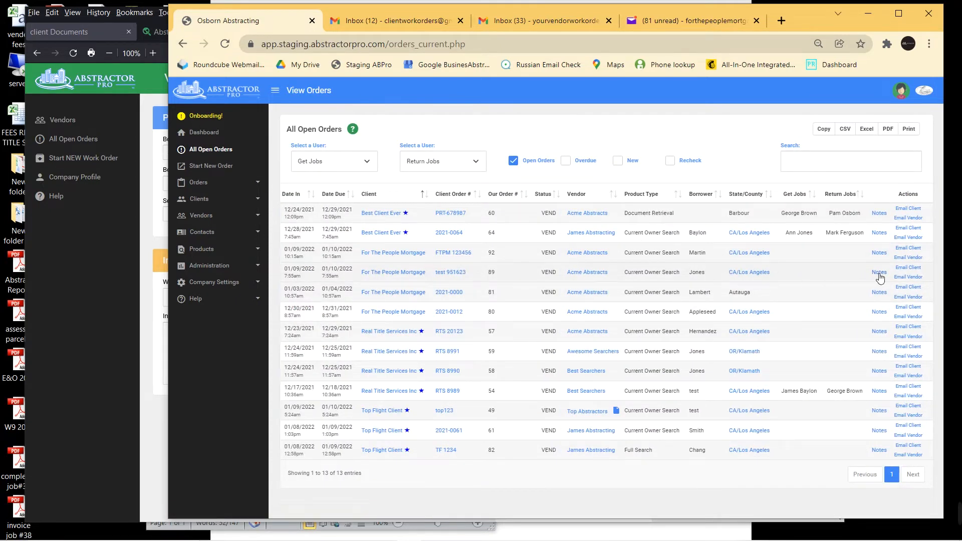
left_click(907, 277)
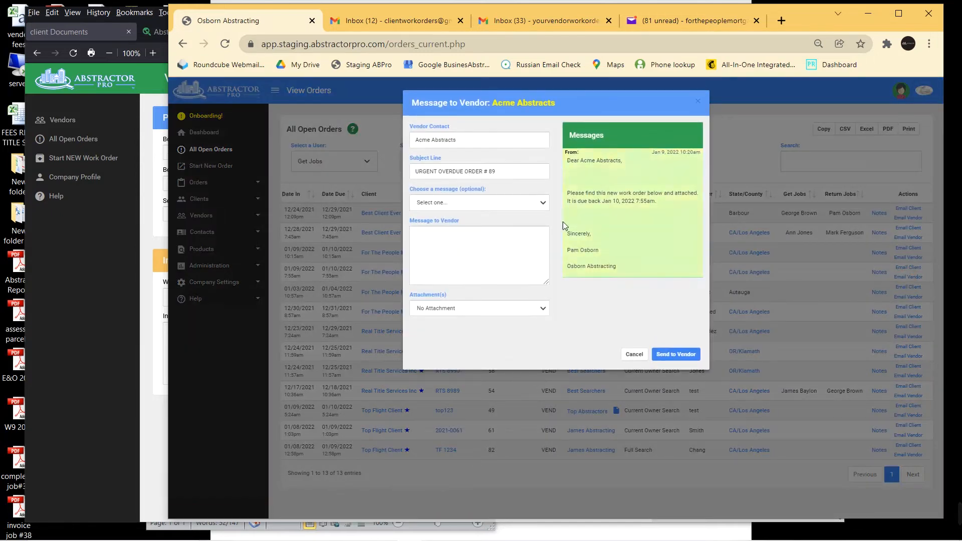
left_click(434, 206)
left_click(435, 205)
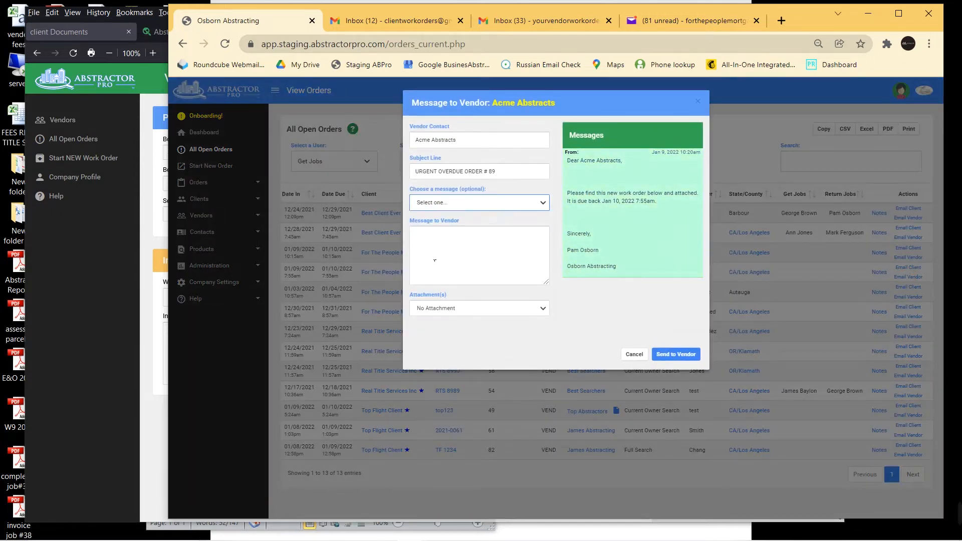
left_click(425, 246)
type("here is the APN")
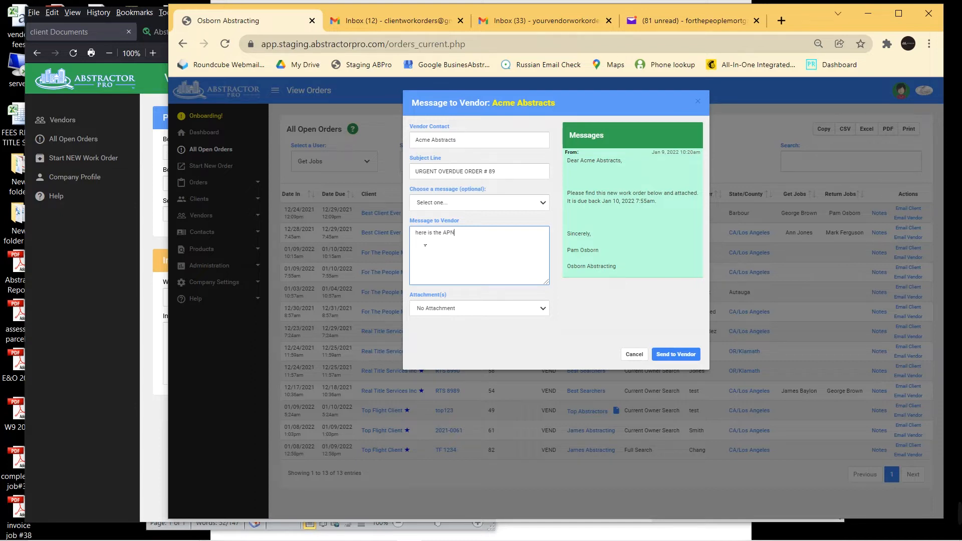
type("  sfdgdf")
left_click(683, 354)
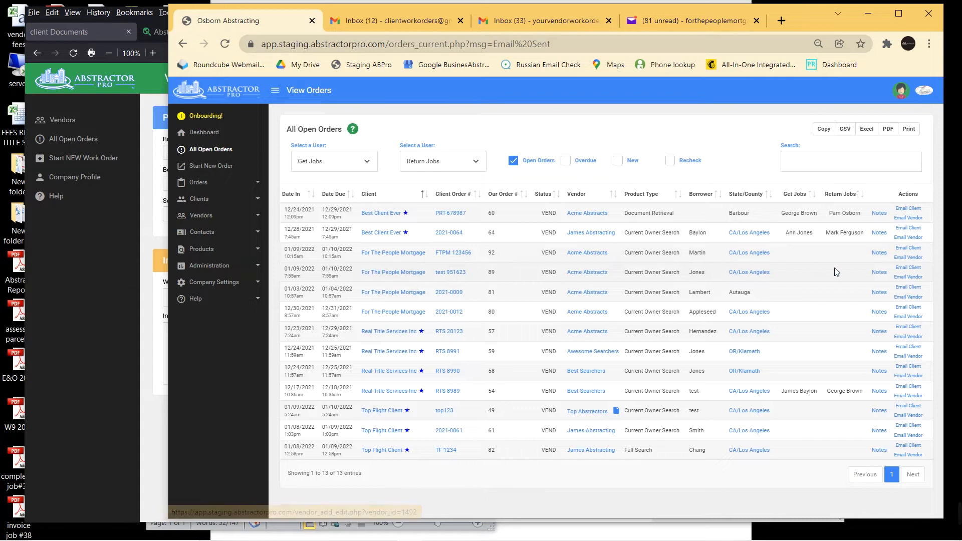
- Send the client of that same order the message "Thanks got it, relayed to searcher."
left_click(908, 268)
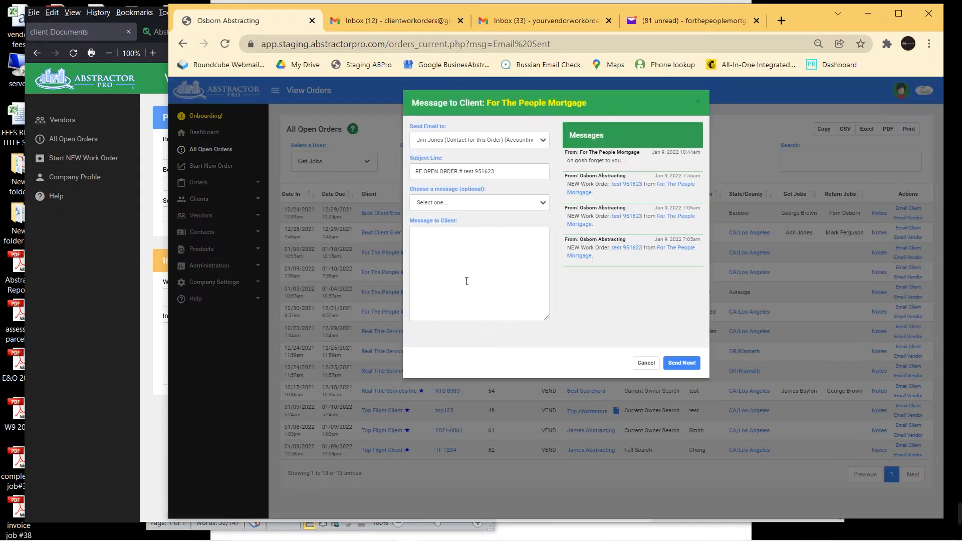
left_click(431, 243)
type("Thanks got")
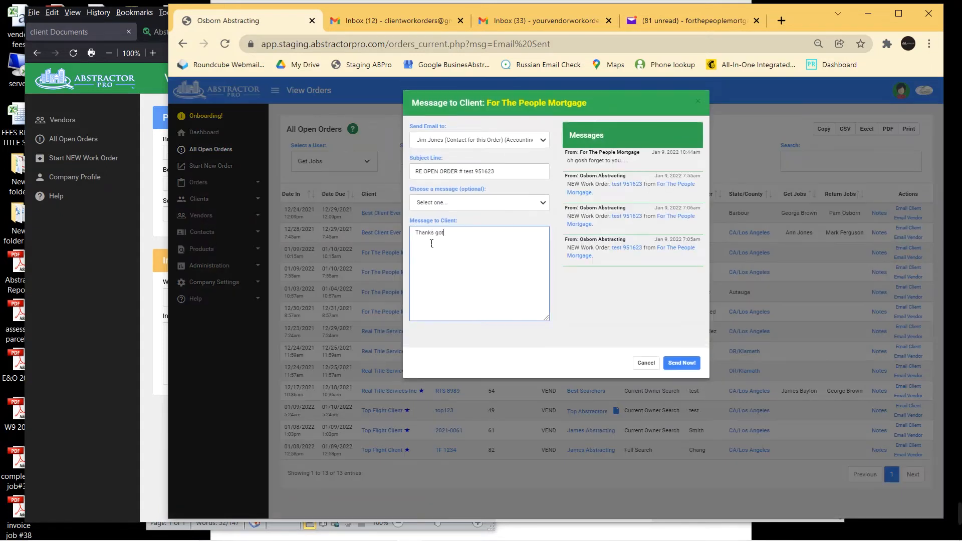
type(" it, relayed to vendor")
double_click(482, 233)
key("BackSpace")
type("se")
left_click(681, 363)
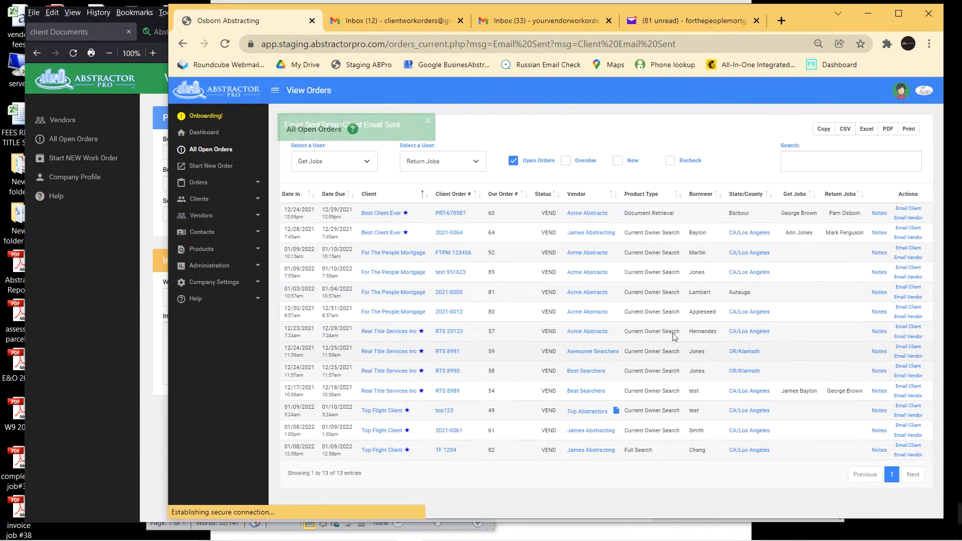
- Switch to the Client Portal window and open the highlighted open order to read the company's reply
left_click(89, 247)
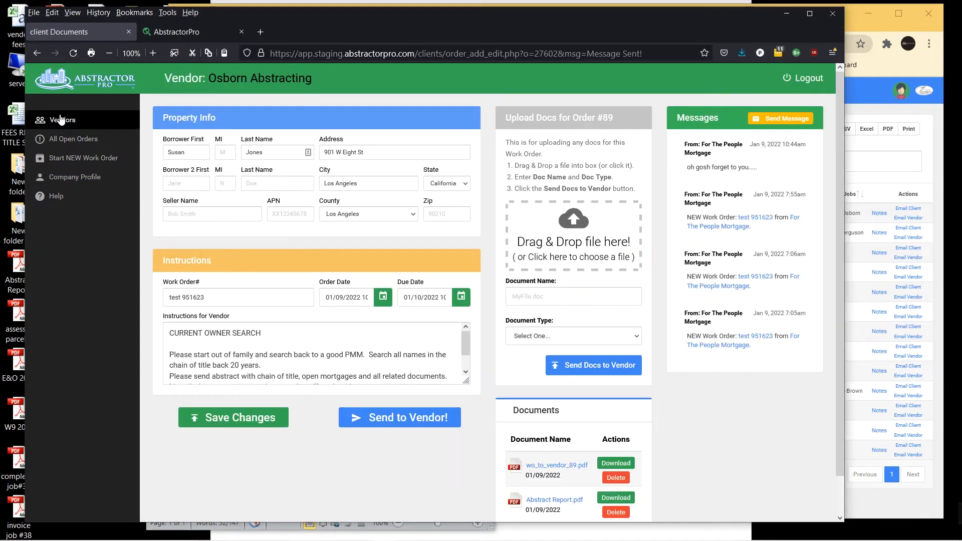
left_click(65, 145)
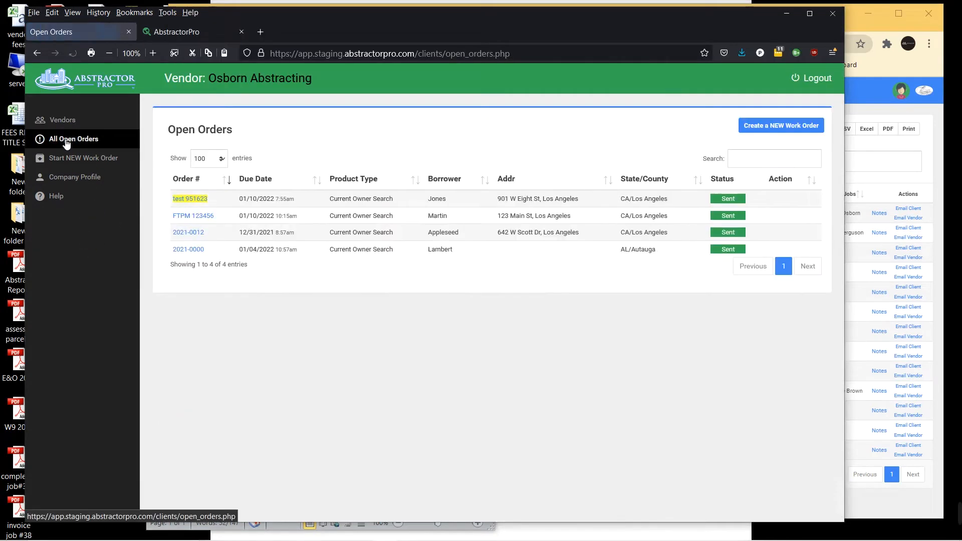
left_click(196, 202)
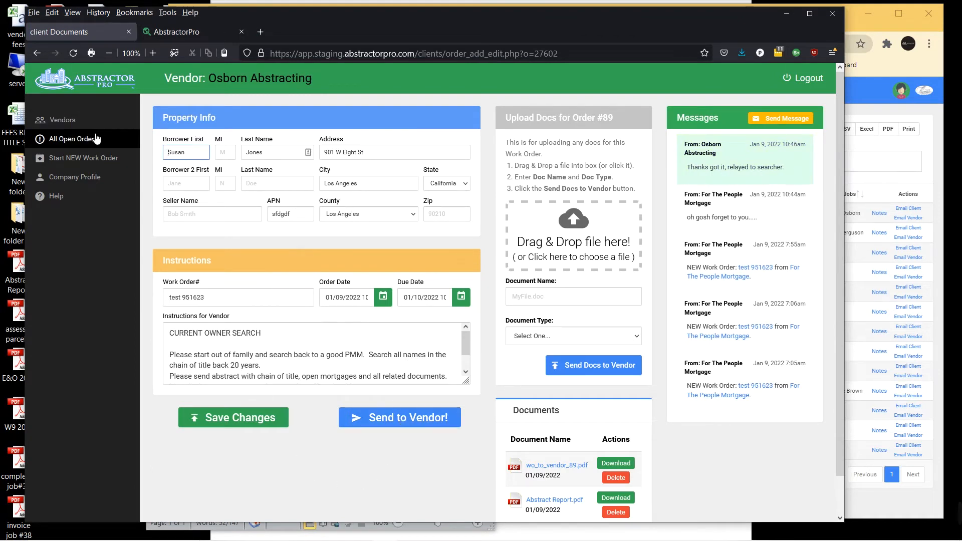
- Start a new work order in the Client Portal by entering a new client work order number and checking it for duplicates
left_click(79, 160)
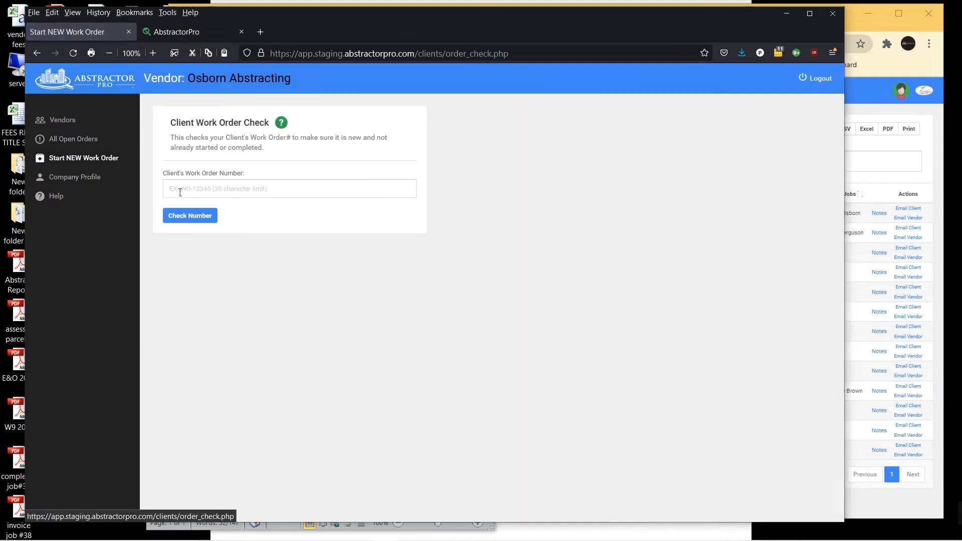
left_click(182, 190)
type("FTPM 5656")
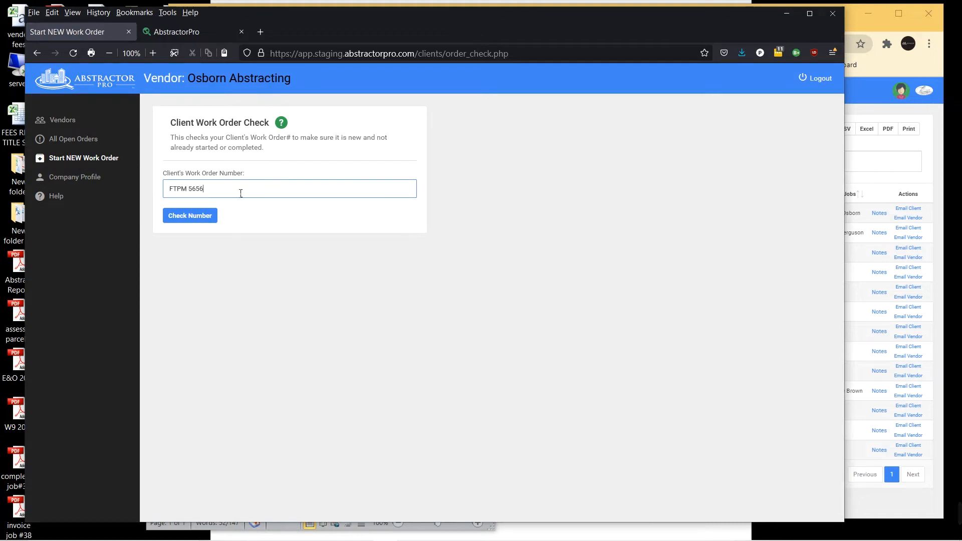
left_click(188, 216)
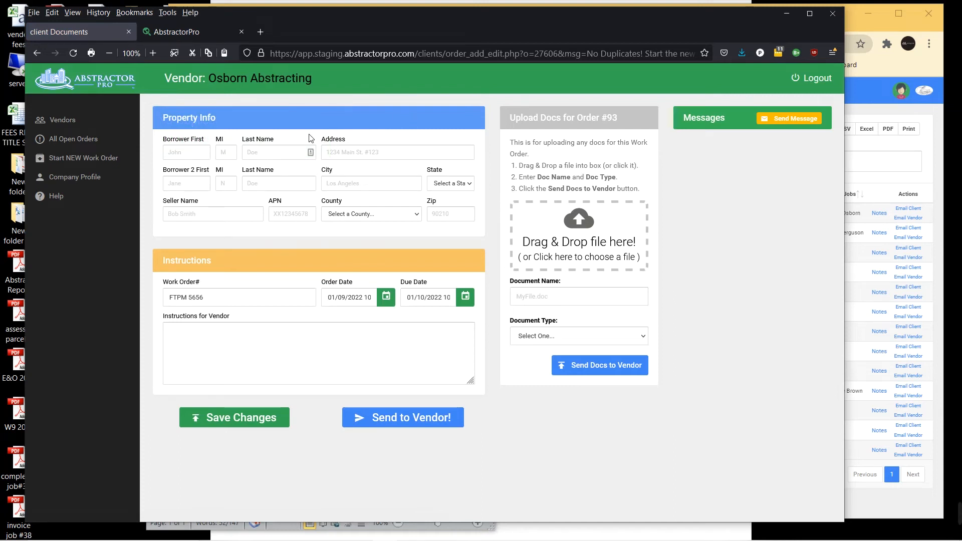
- Fill in the borrower's first and last name and the property's street address on the new order
left_click(176, 151)
type("reagt")
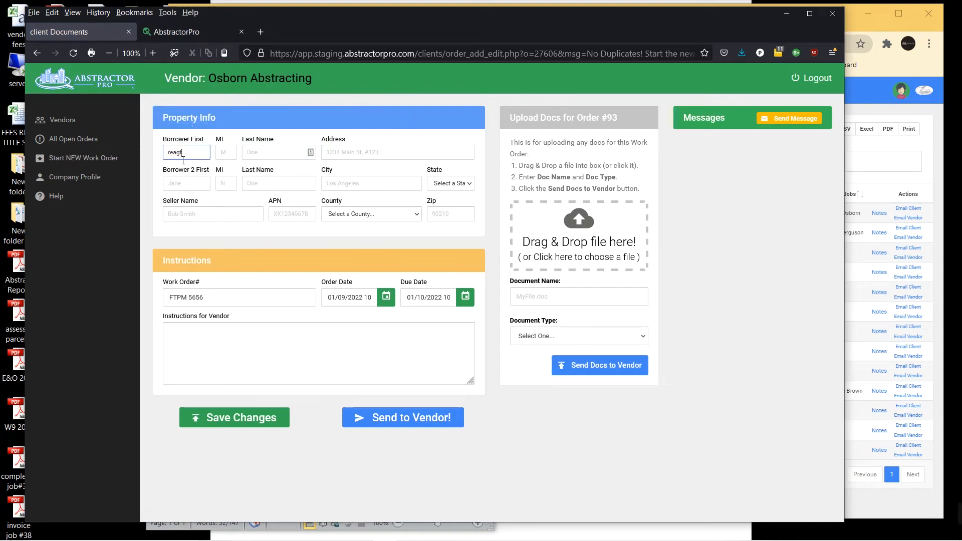
type("re")
left_click(260, 158)
type("dgadg")
left_click(333, 153)
type("dfgdf")
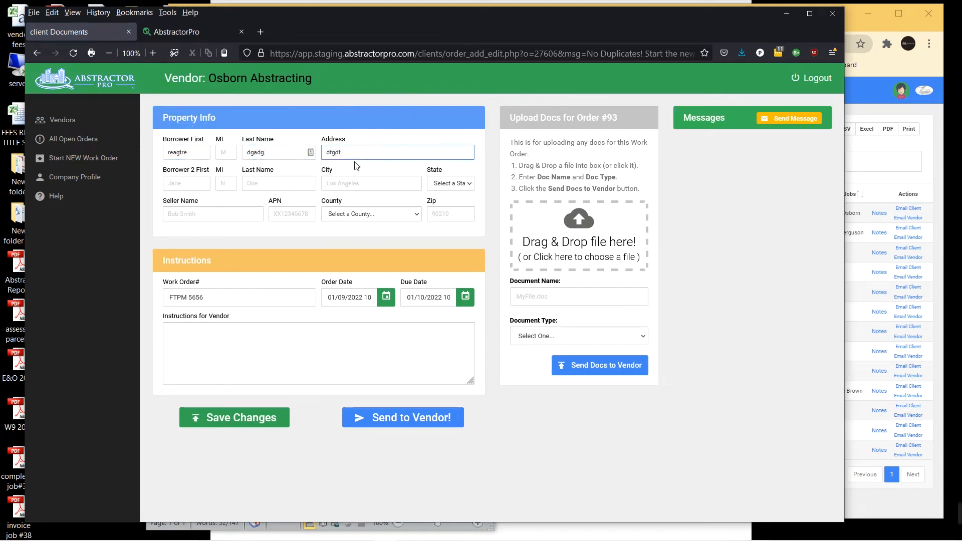
- Set the property's city to Los Angeles, the state to California and the APN to 8579-8-10
left_click(333, 186)
type("Los")
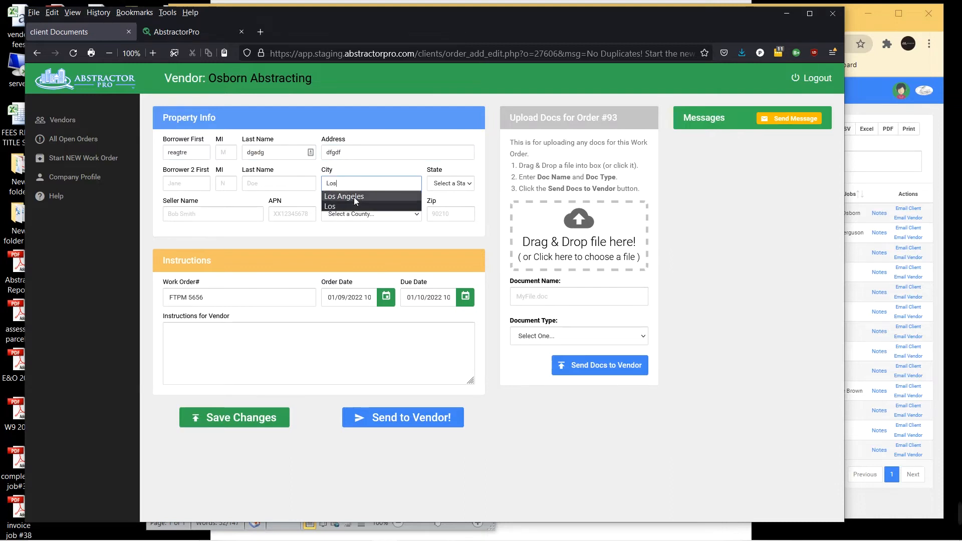
left_click(345, 195)
left_click(462, 187)
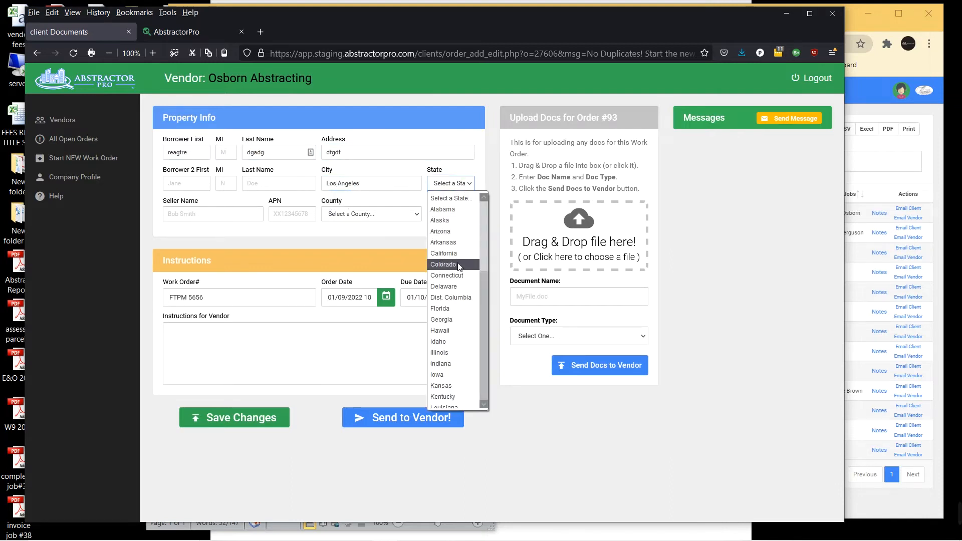
left_click(443, 253)
left_click(288, 216)
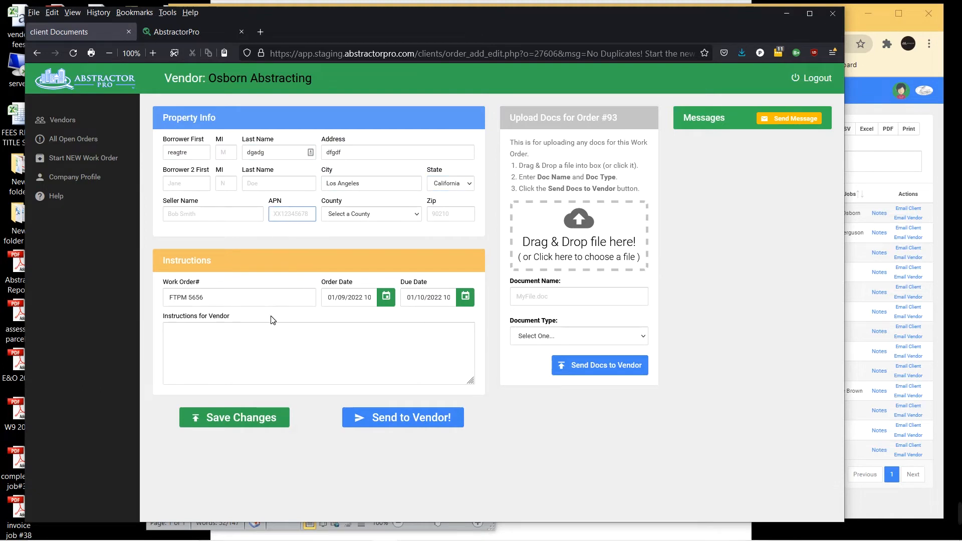
type("8579-8-10")
- Copy the CURRENT OWNER SEARCH text from the Word document Document9 into the order's vendor instructions and save the changes
mouse_move(299, 536)
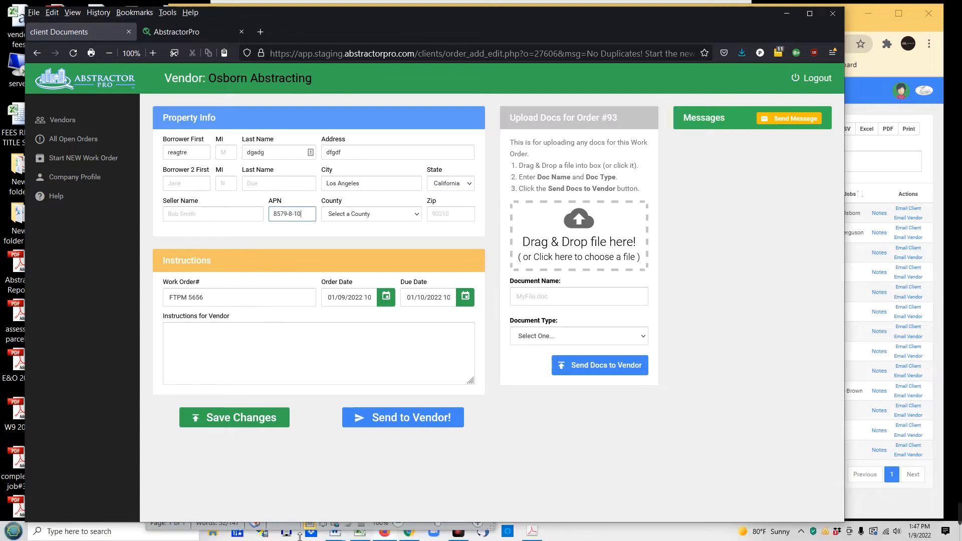
left_click(341, 535)
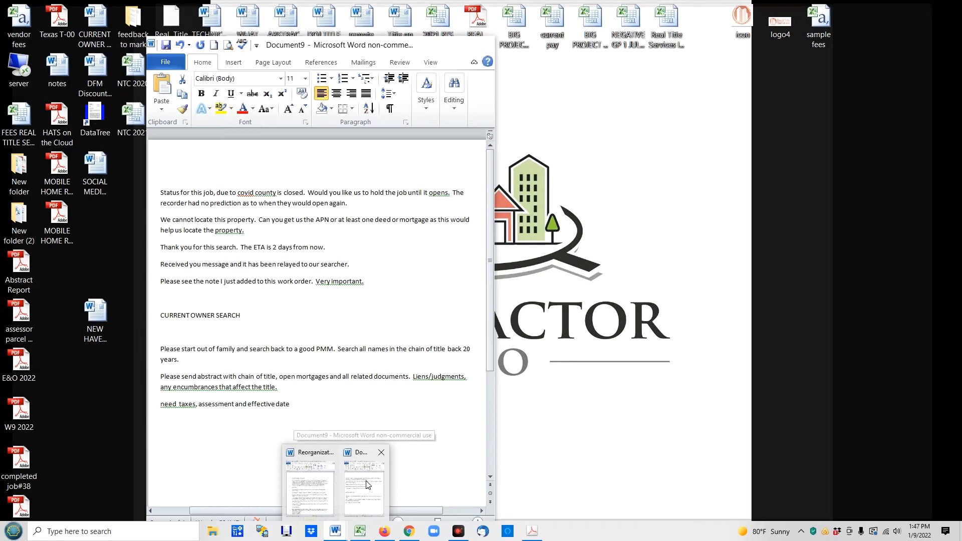
left_click(368, 484)
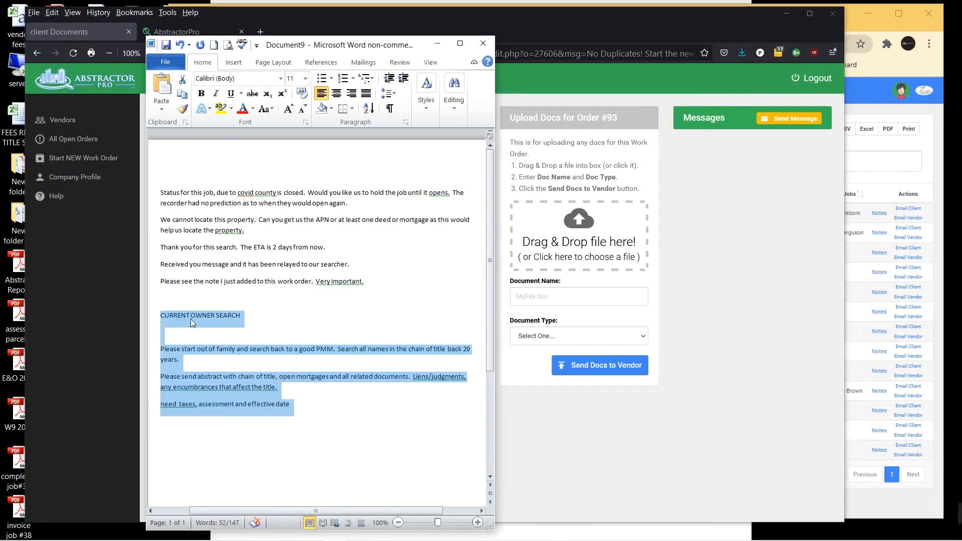
left_click_drag(311, 48, 172, 39)
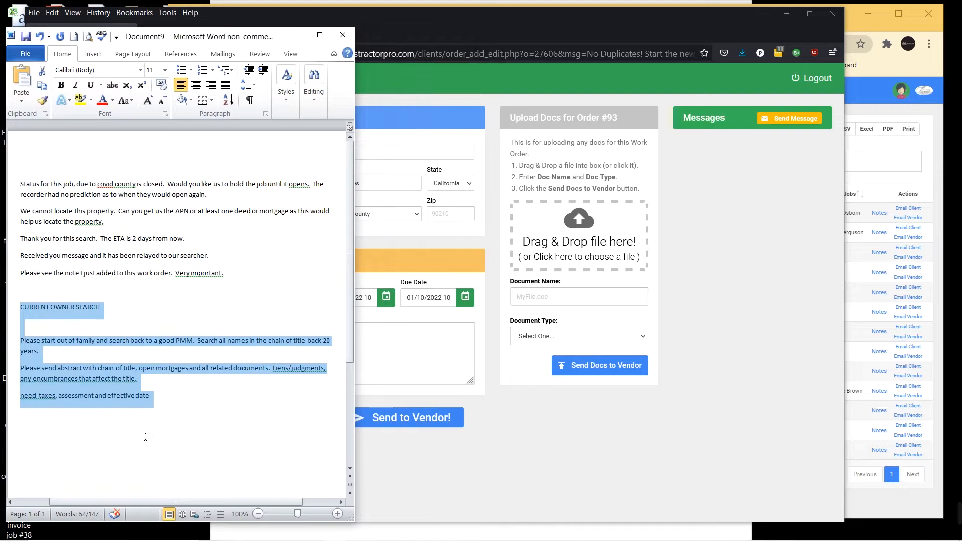
left_click(367, 337)
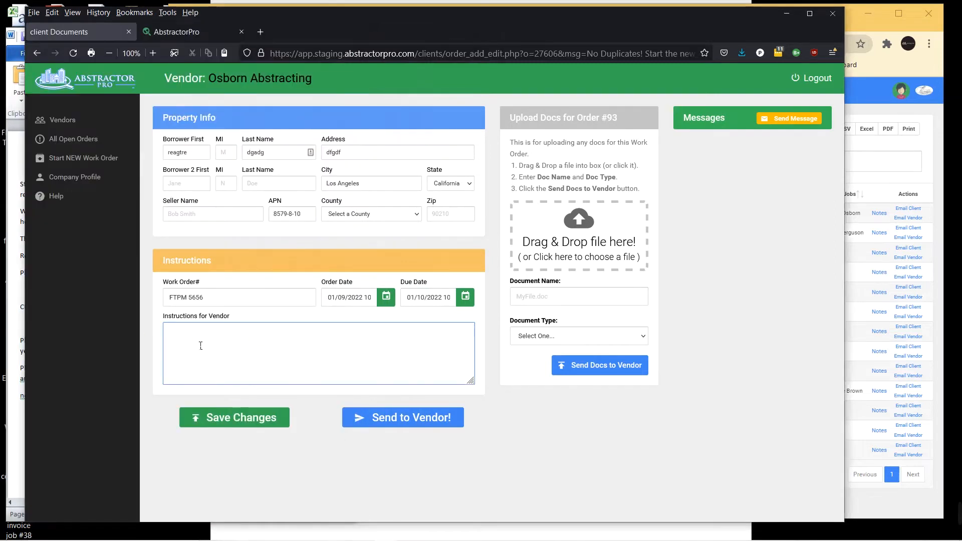
key("ctrl+v")
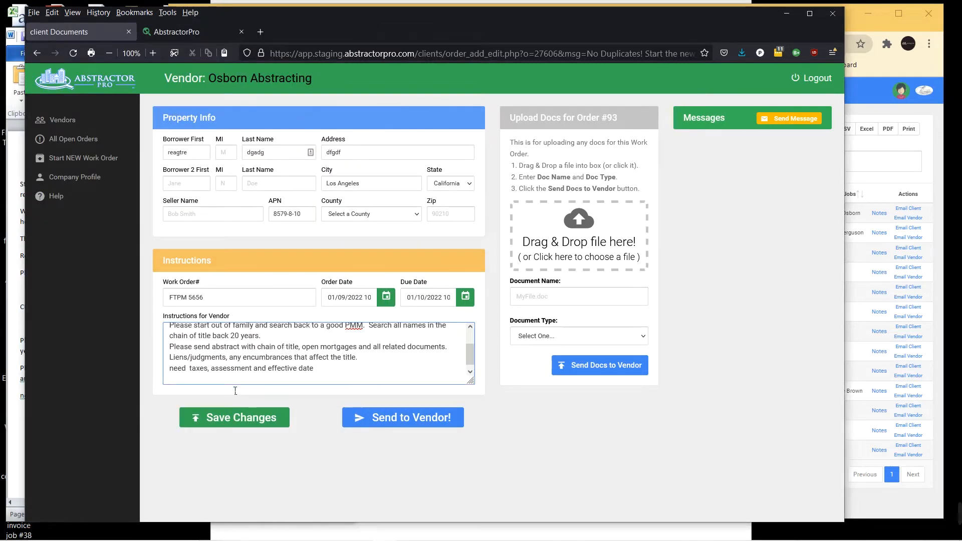
left_click(233, 418)
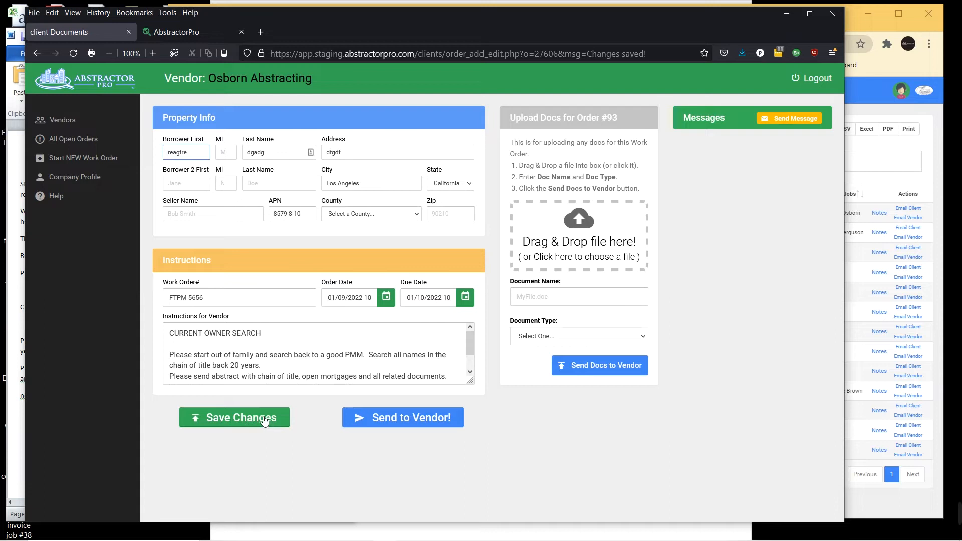
- Minimize Word and upload assessor parcel map.pdf from the desktop to the order as a Misc Doc for the vendor
left_click(16, 141)
left_click(299, 37)
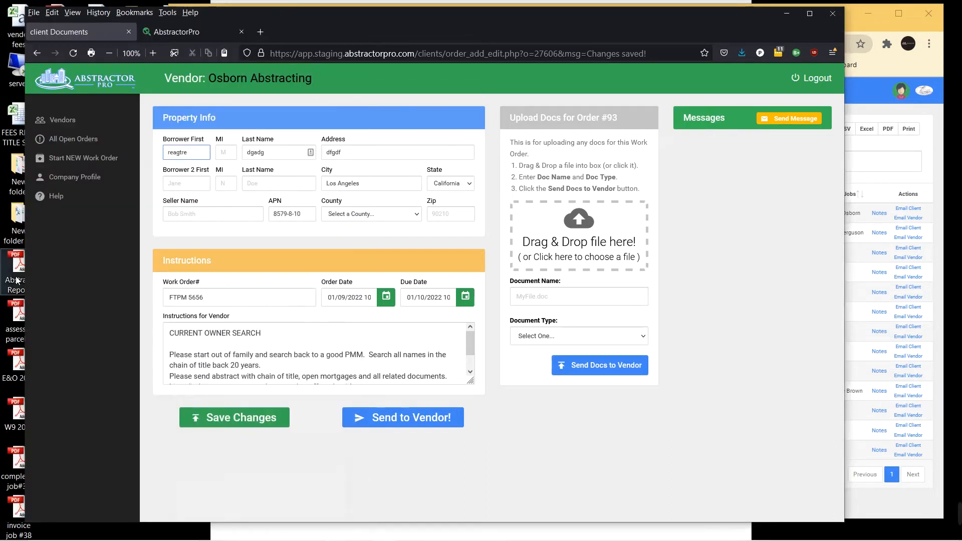
left_click_drag(19, 313, 582, 220)
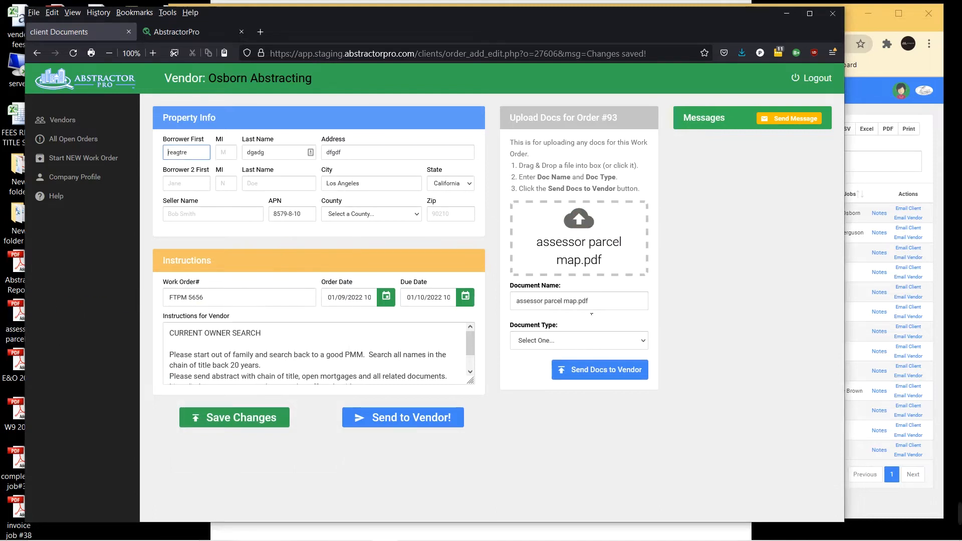
left_click(549, 343)
left_click(541, 394)
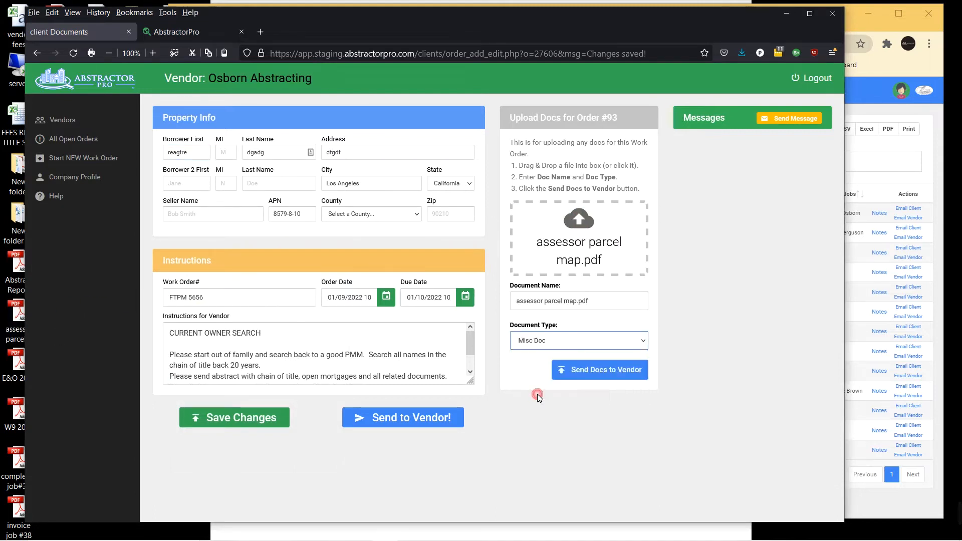
left_click(603, 372)
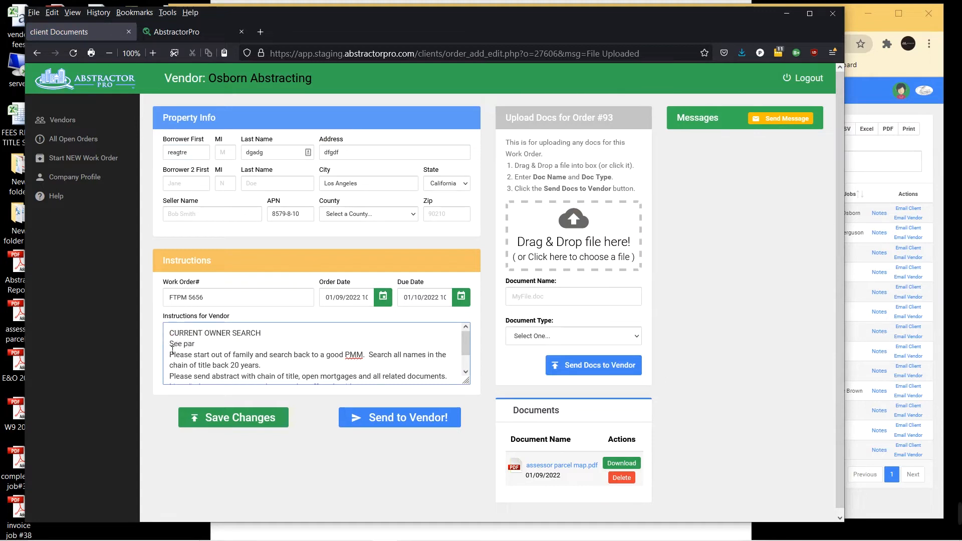
- Add "See parcel map attached" to the vendor instructions, save, and send the order to the vendor with Los Angeles as the county
type("el map attached")
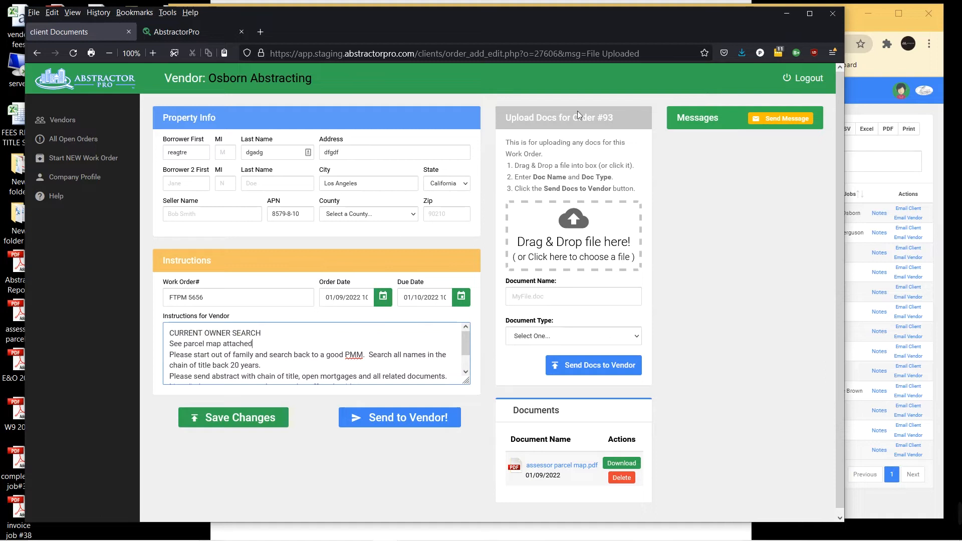
left_click(225, 420)
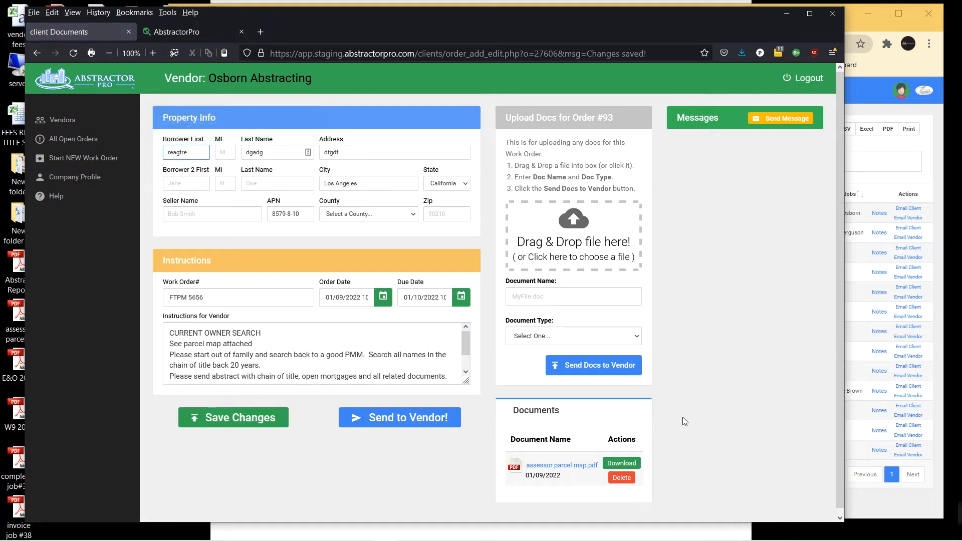
left_click(392, 417)
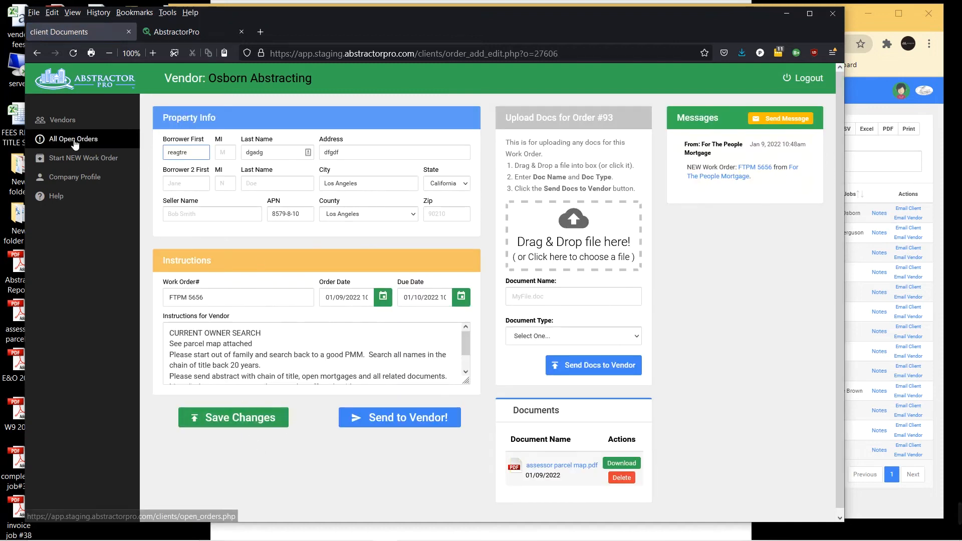
- Go back to the Client Portal's open orders list, then switch to the company's AbstractorPro window
left_click(37, 53)
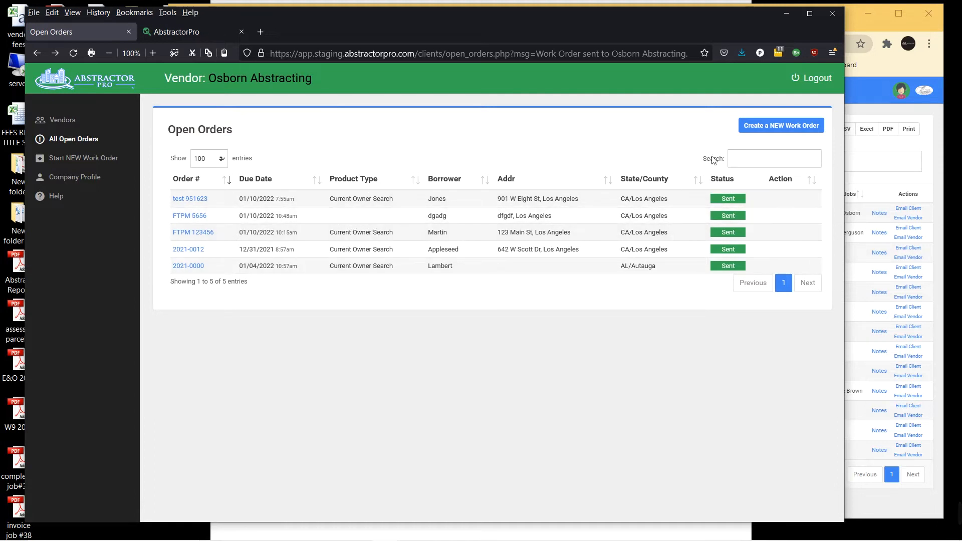
left_click(898, 164)
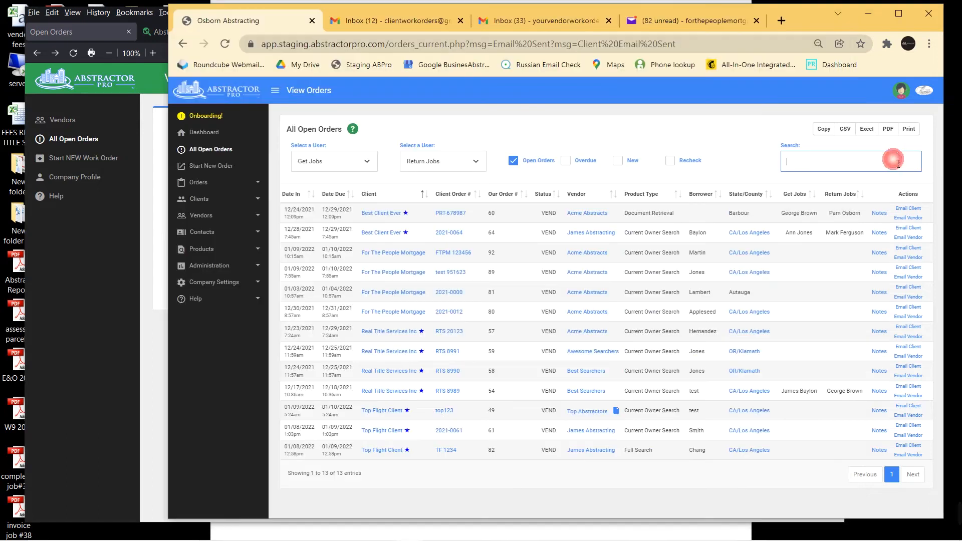
- Check the open orders list for the new For The People Mortgage order, and open that order from the dashboard's Message Board
left_click(214, 133)
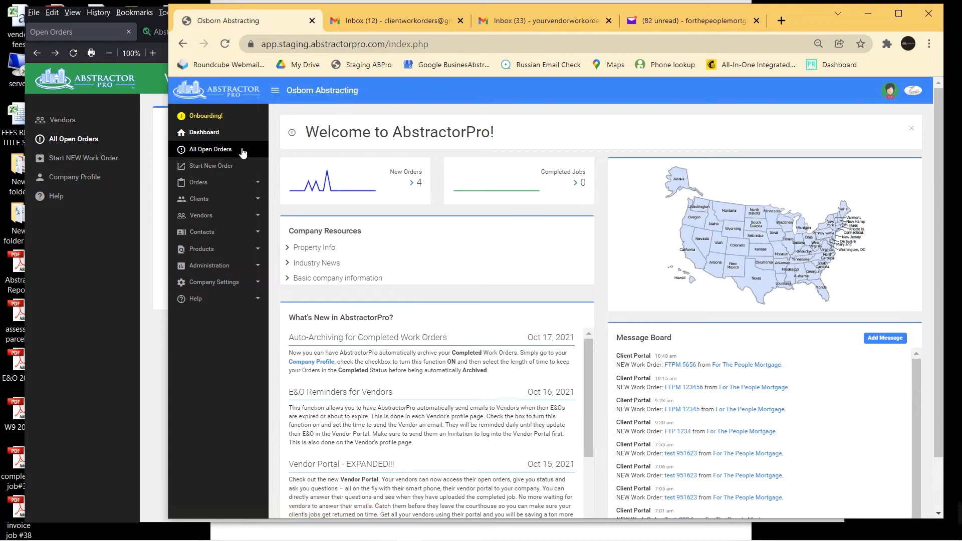
left_click(210, 150)
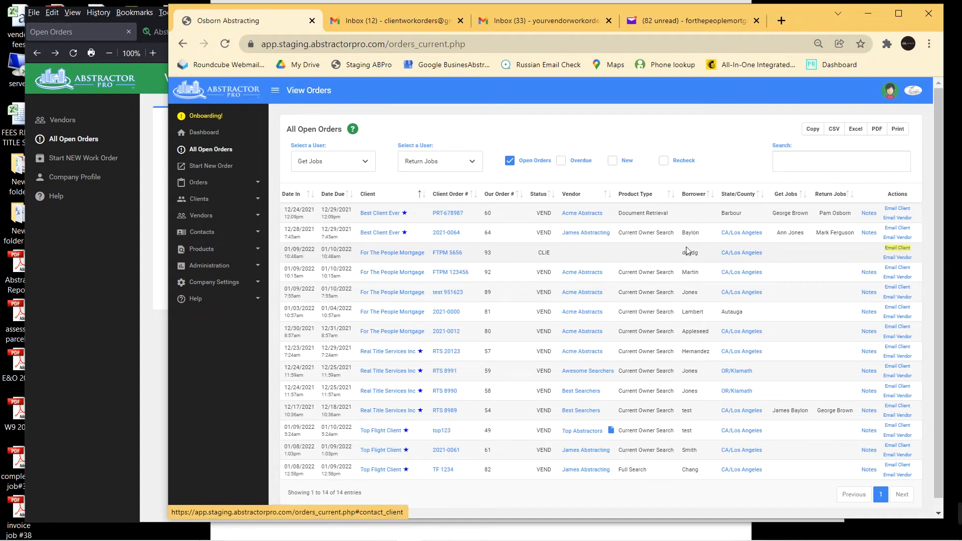
double_click(544, 256)
left_click(208, 133)
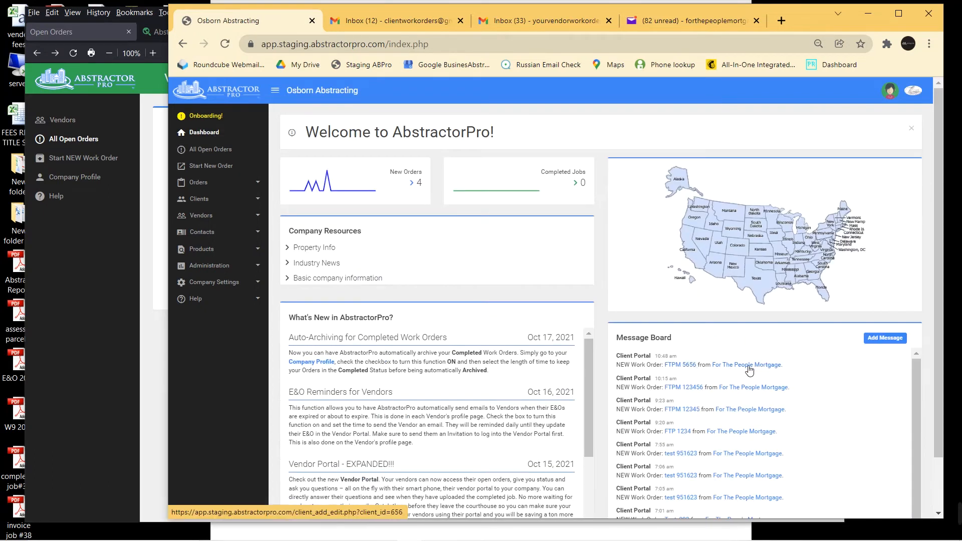
left_click(690, 370)
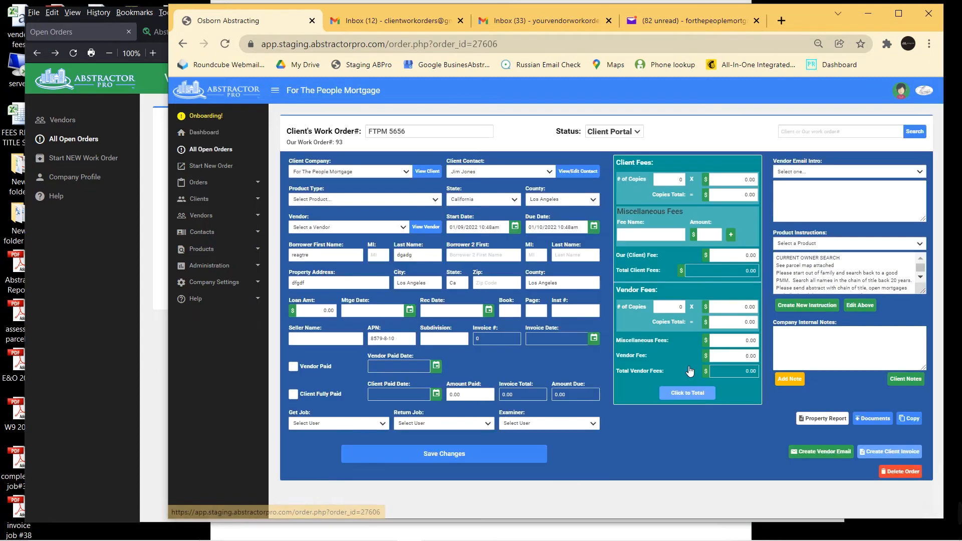
- Set the order's product type to Current Owner Search, the state to California and the county to Los Angeles
left_click(332, 200)
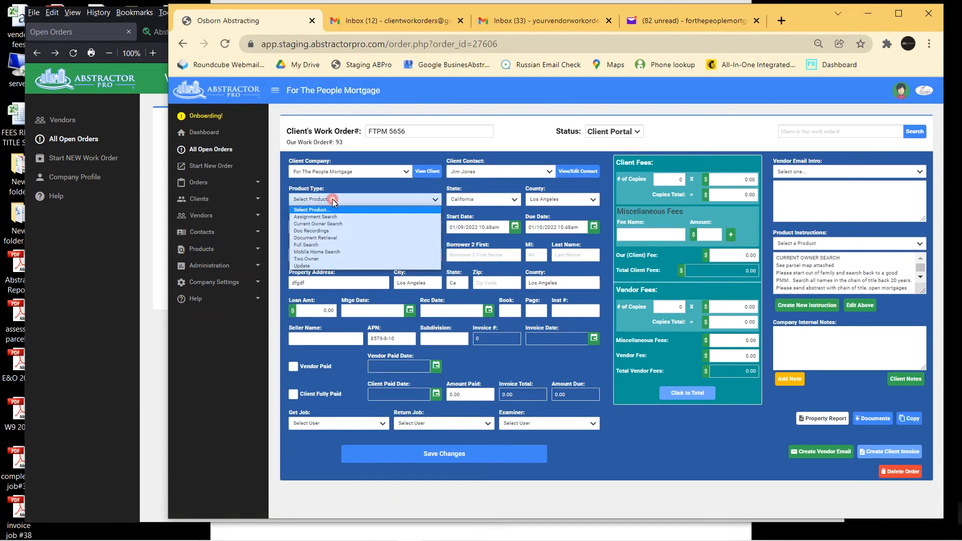
left_click(335, 224)
left_click(482, 200)
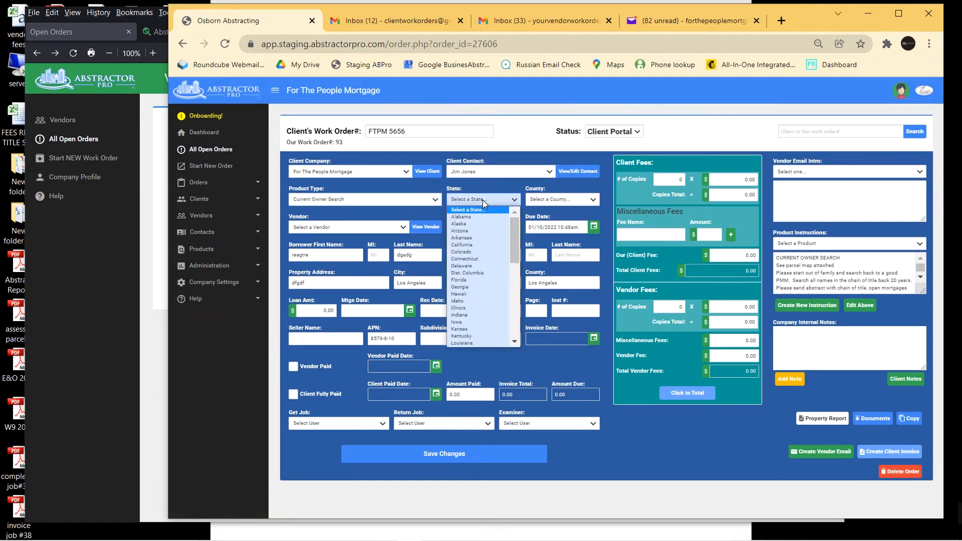
left_click(475, 246)
left_click(558, 201)
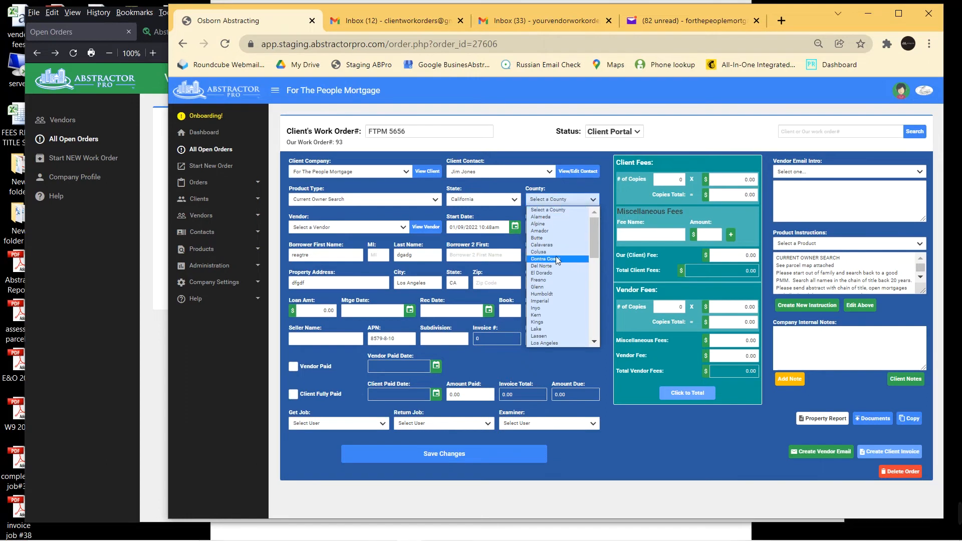
left_click(563, 344)
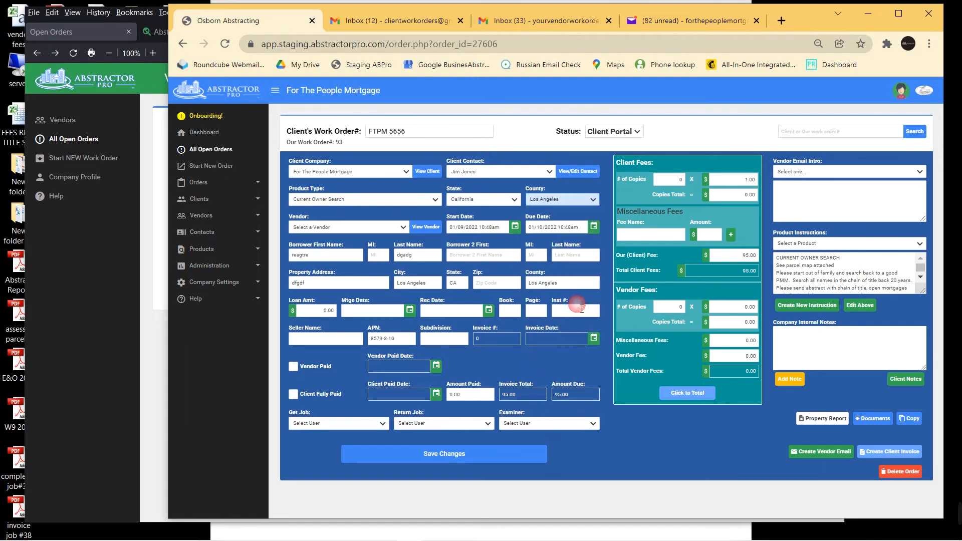
- Assign James Abstracting as the order's vendor and set the due date to 01/11/2022
left_click(314, 227)
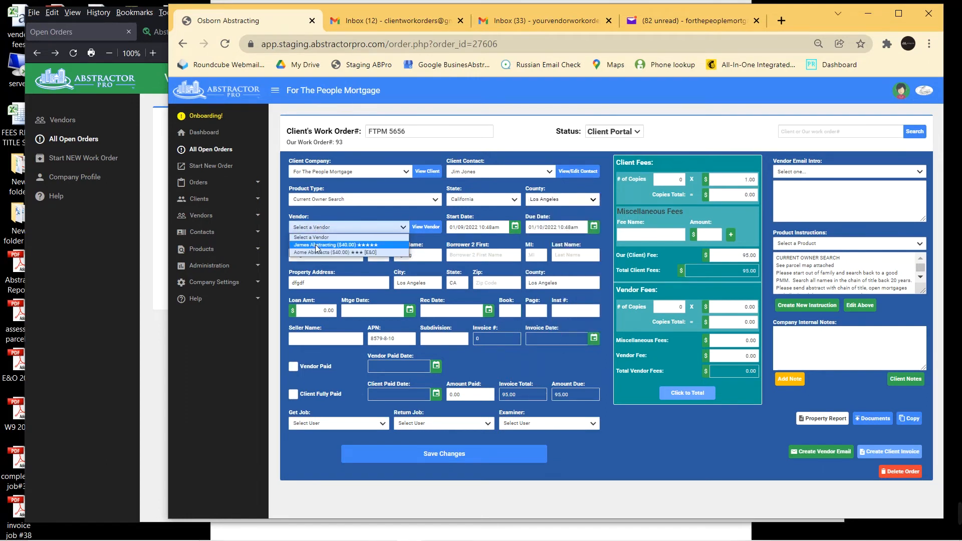
left_click(316, 245)
left_click(576, 227)
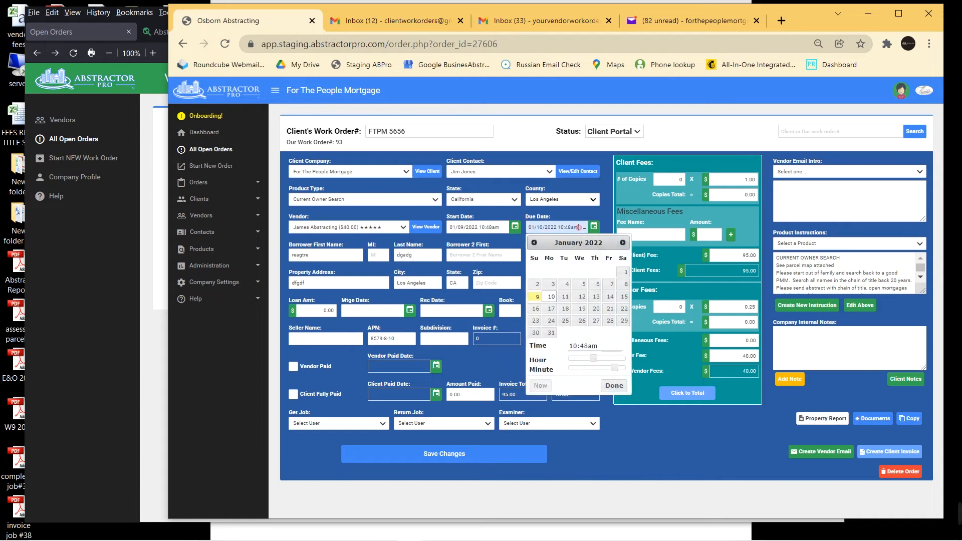
left_click(566, 297)
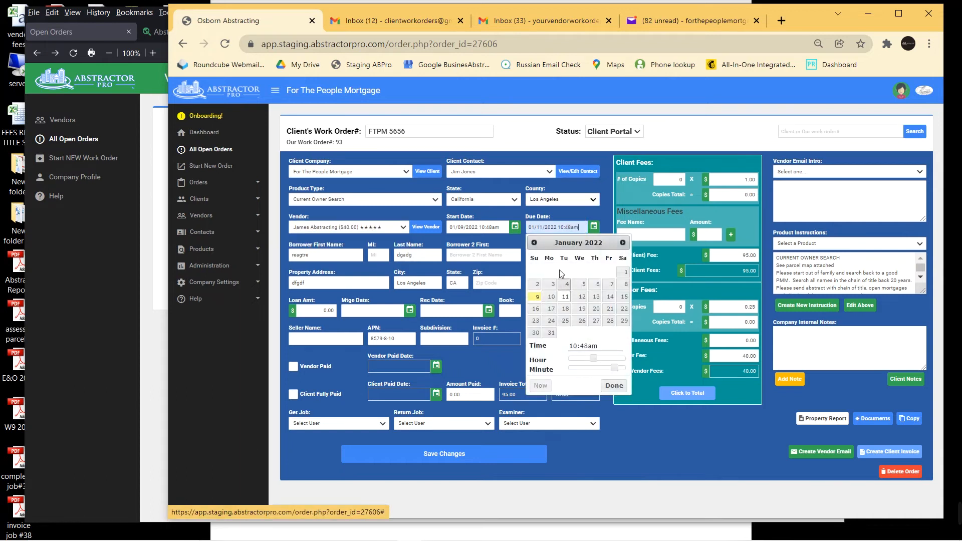
left_click(615, 387)
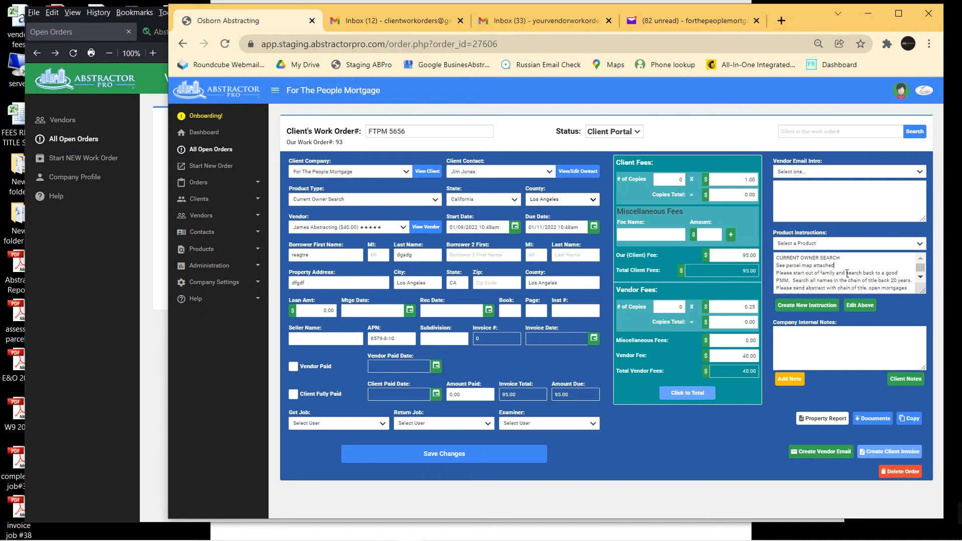
- Save the order while opening its documents, download assessor parcel map.pdf, and return to the work order
left_click_drag(834, 265, 762, 269)
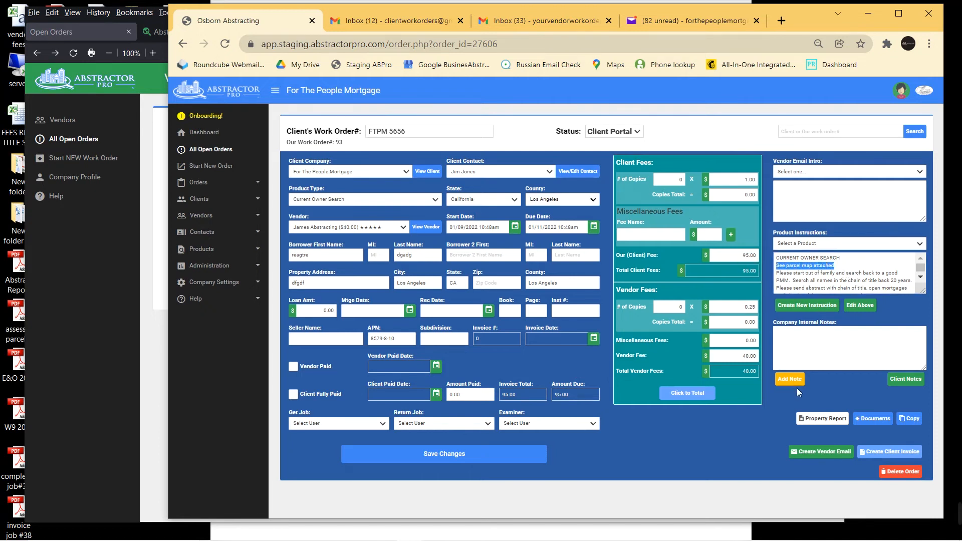
left_click(869, 417)
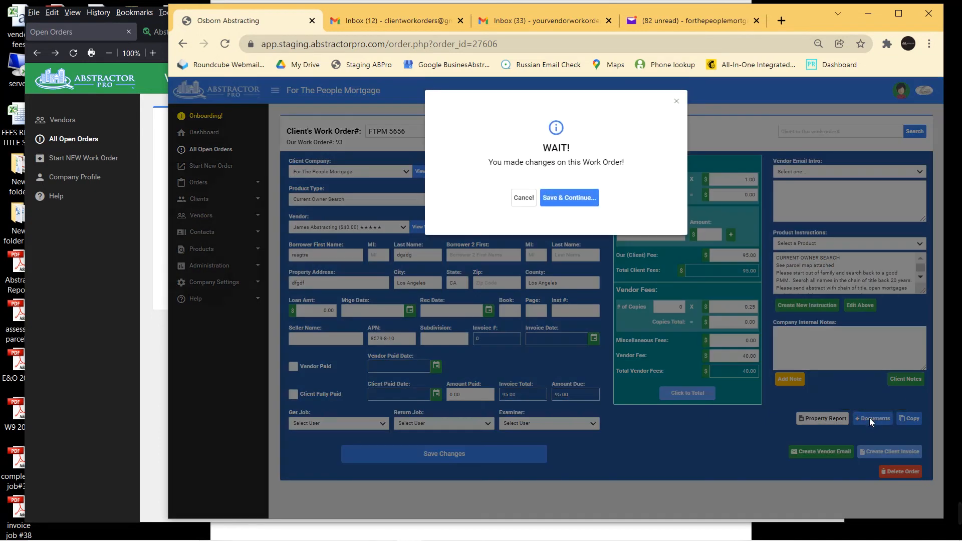
left_click(571, 198)
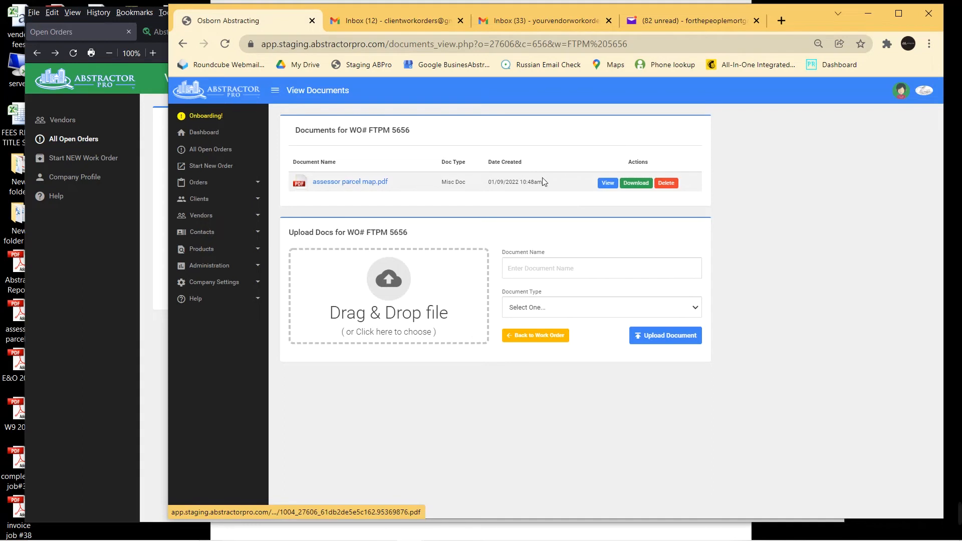
left_click(643, 183)
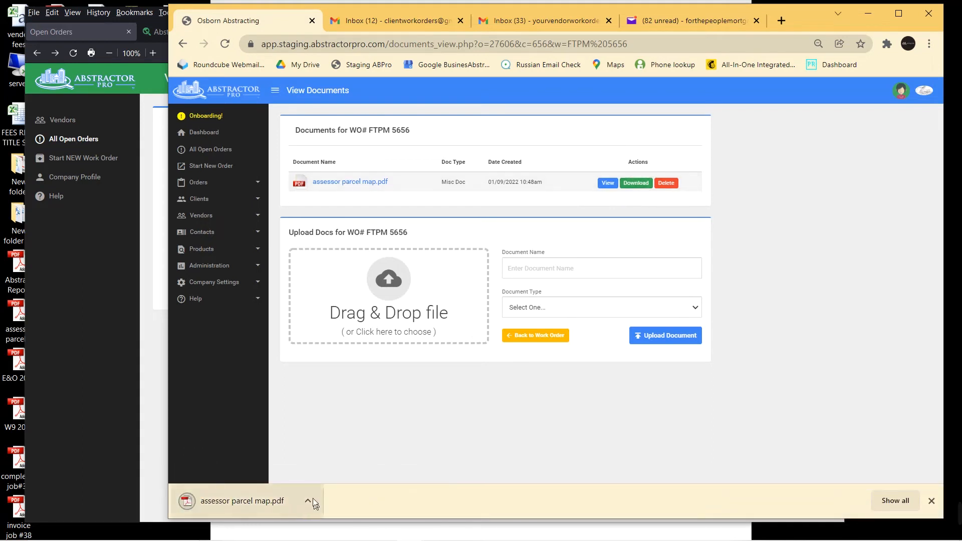
left_click(308, 502)
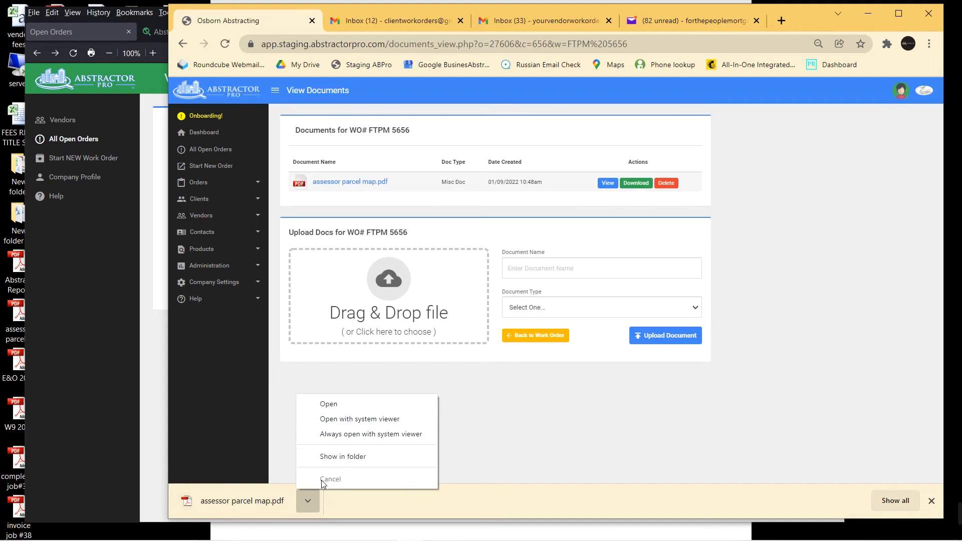
left_click(932, 501)
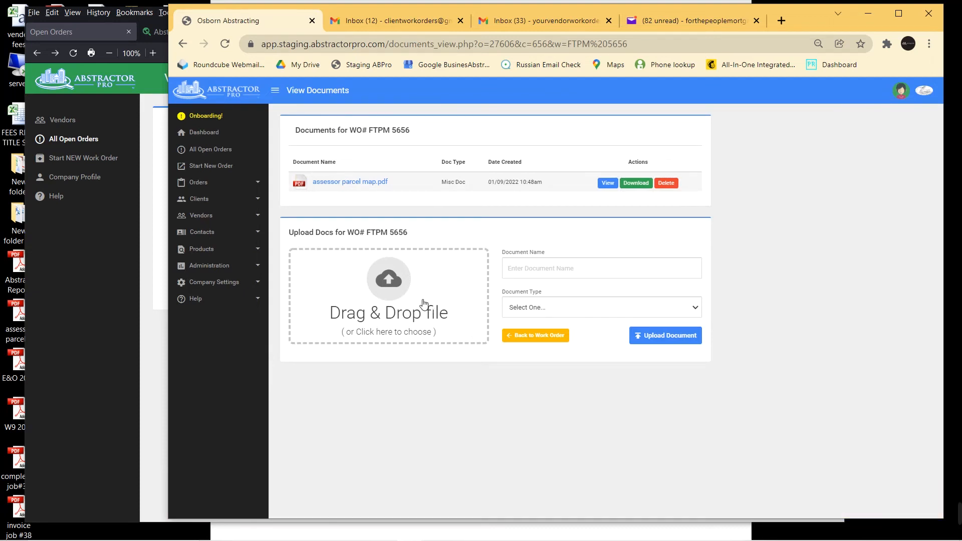
left_click(529, 338)
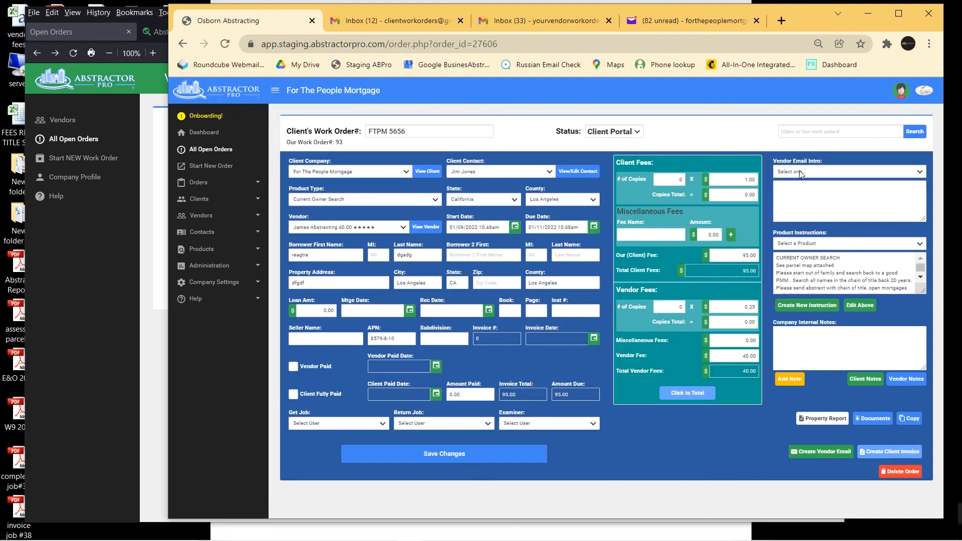
- Choose Work Order Introduction as the vendor email intro and save the changes to the order
left_click(799, 172)
left_click(806, 214)
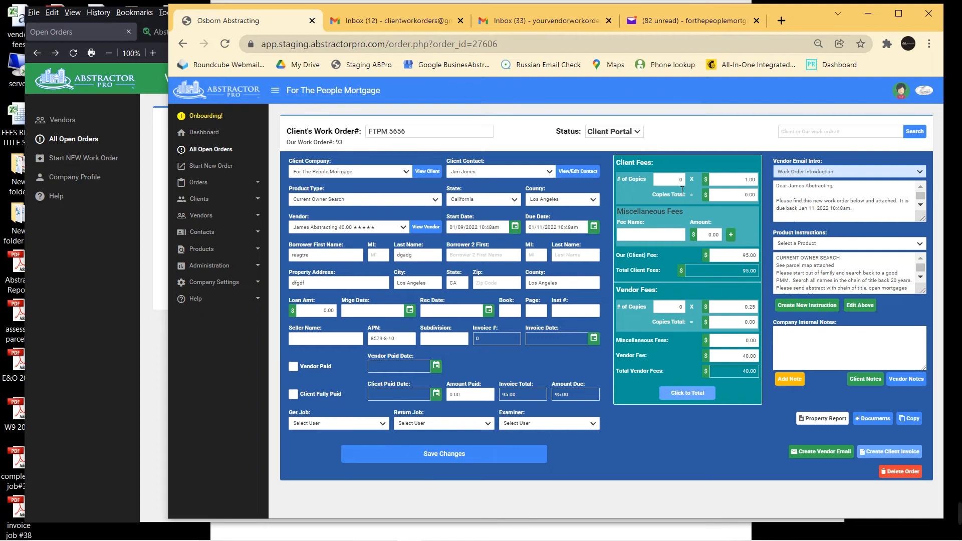
left_click(435, 455)
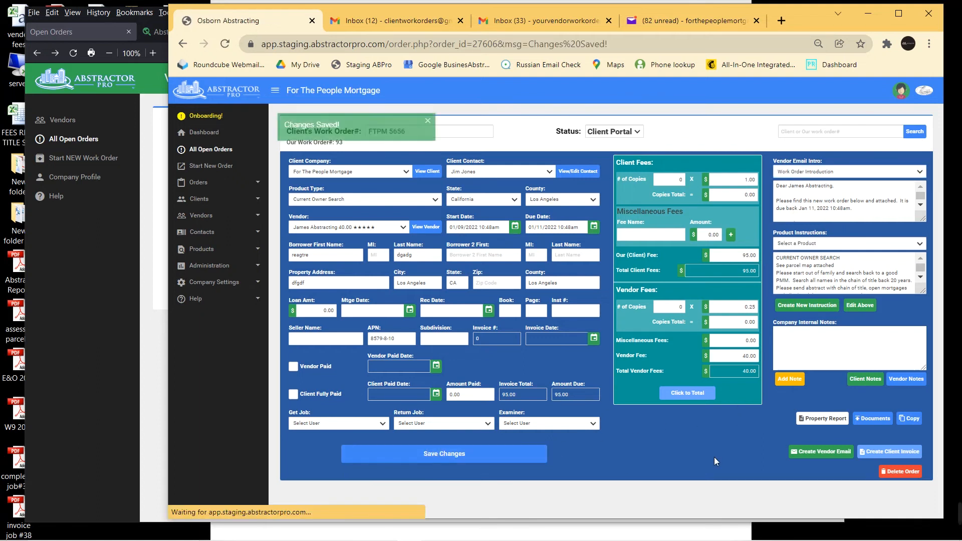
- Create the vendor email, attach assessor parcel map from the desktop, and send the work order to the vendor
left_click(828, 454)
scroll(439, 423, "down", 1)
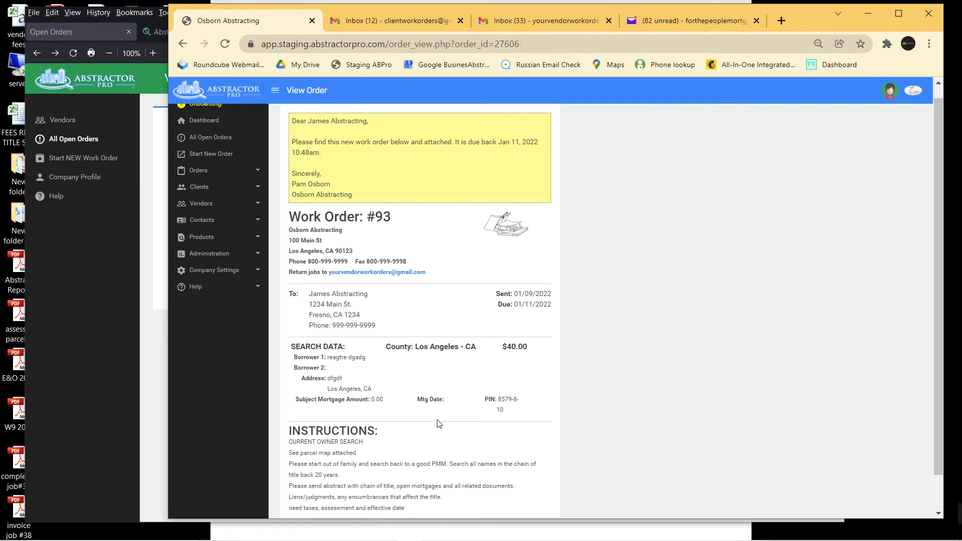
scroll(439, 424, "down", 1)
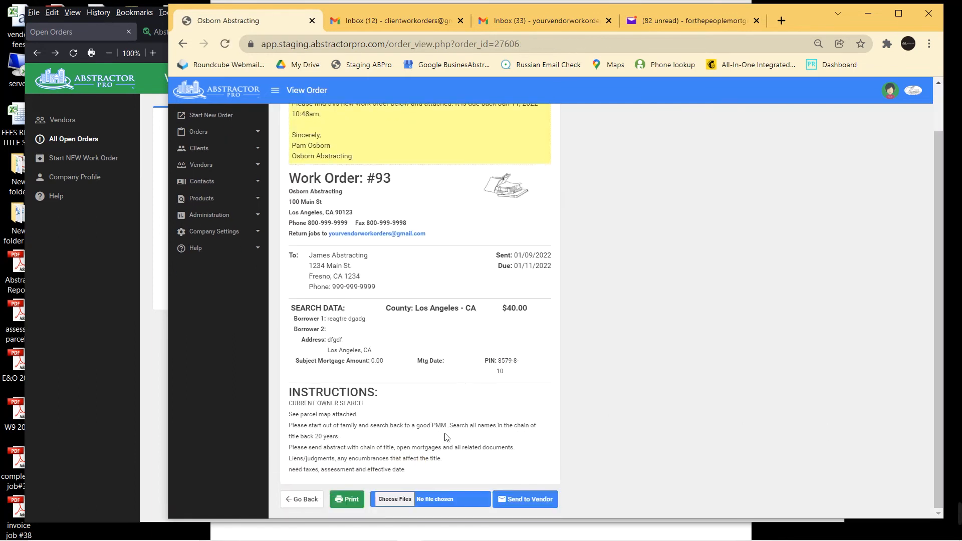
left_click(438, 499)
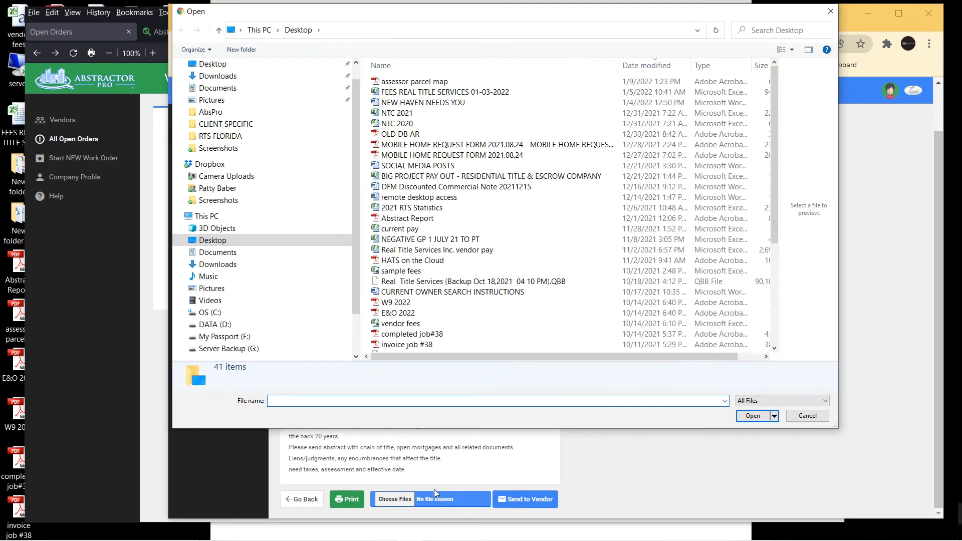
left_click(410, 82)
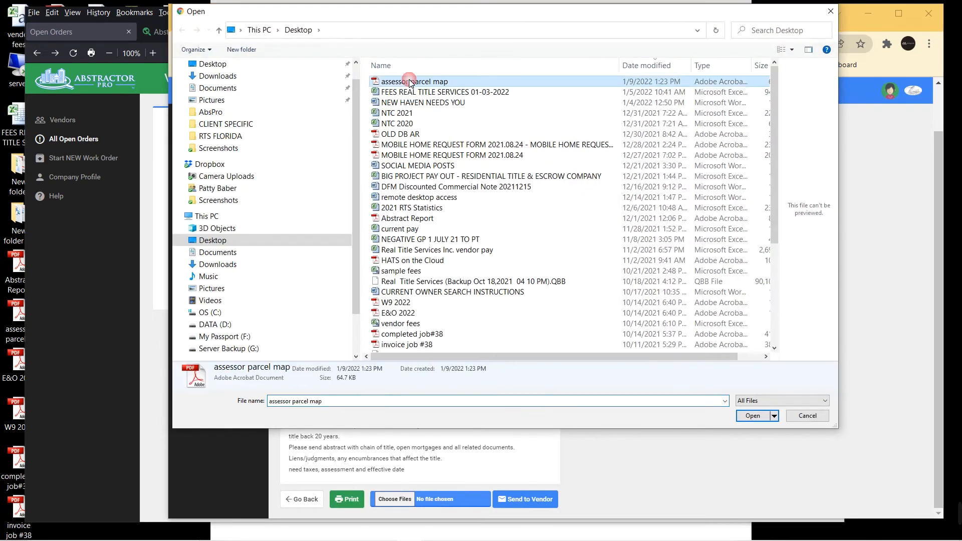
left_click(750, 414)
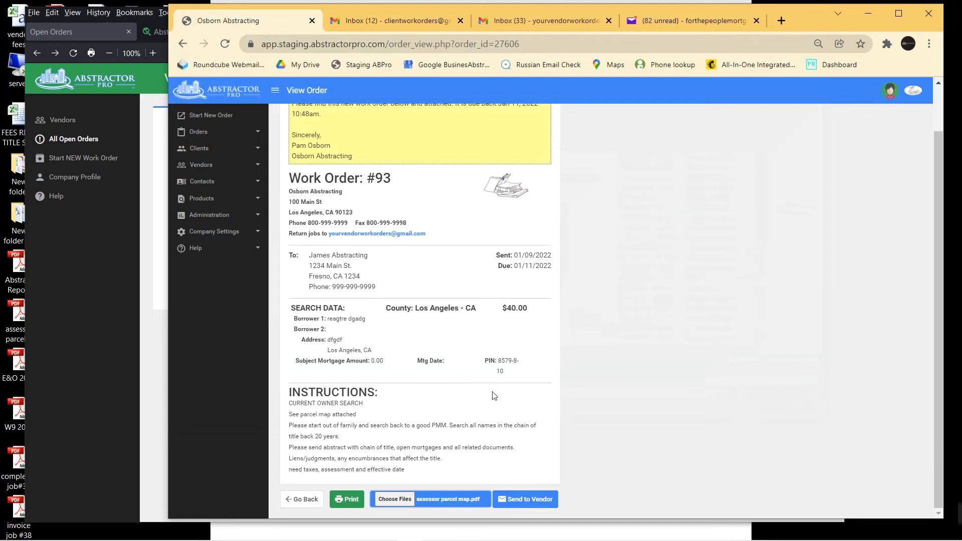
left_click(526, 506)
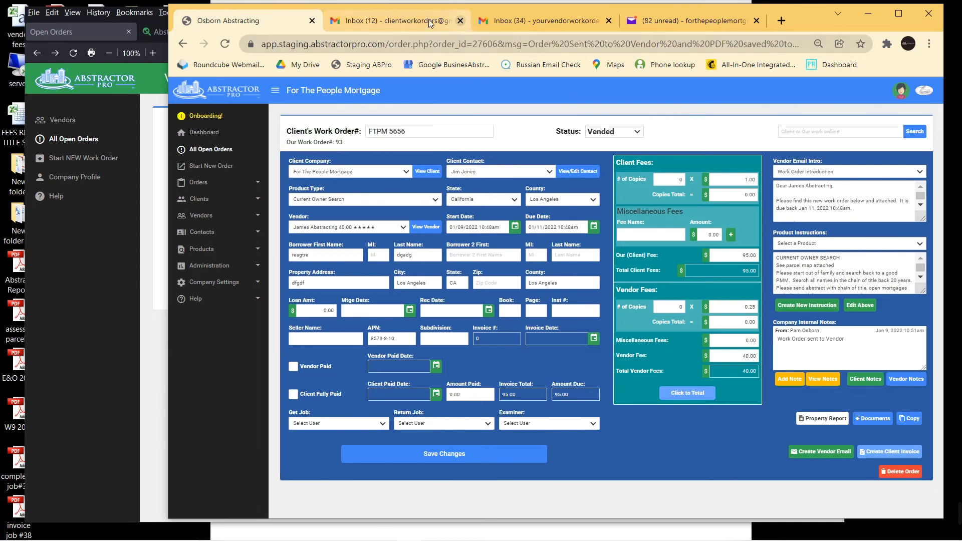
- Check the vendor's Gmail inbox for the new order email and its attachments, comparing it with the company's work order number
left_click(371, 21)
left_click(528, 23)
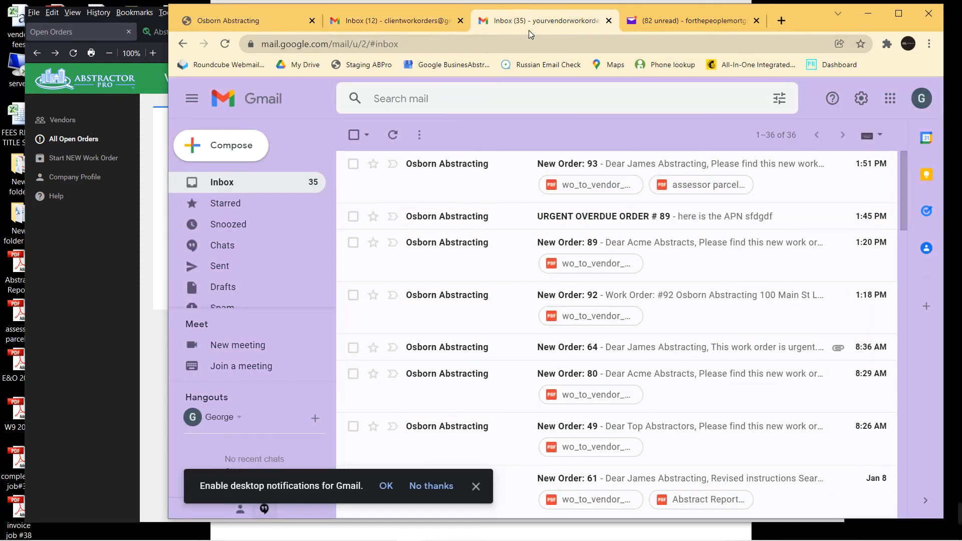
left_click(245, 21)
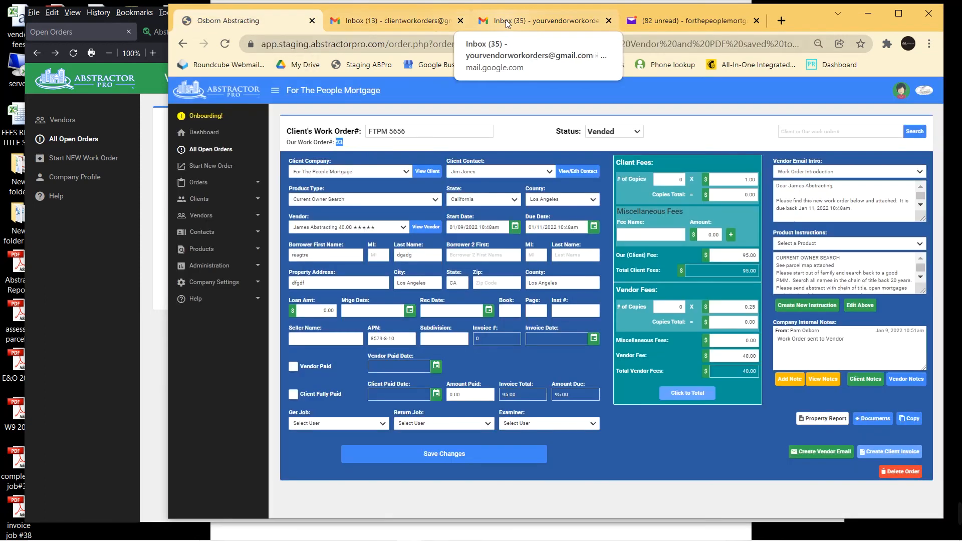
left_click(541, 20)
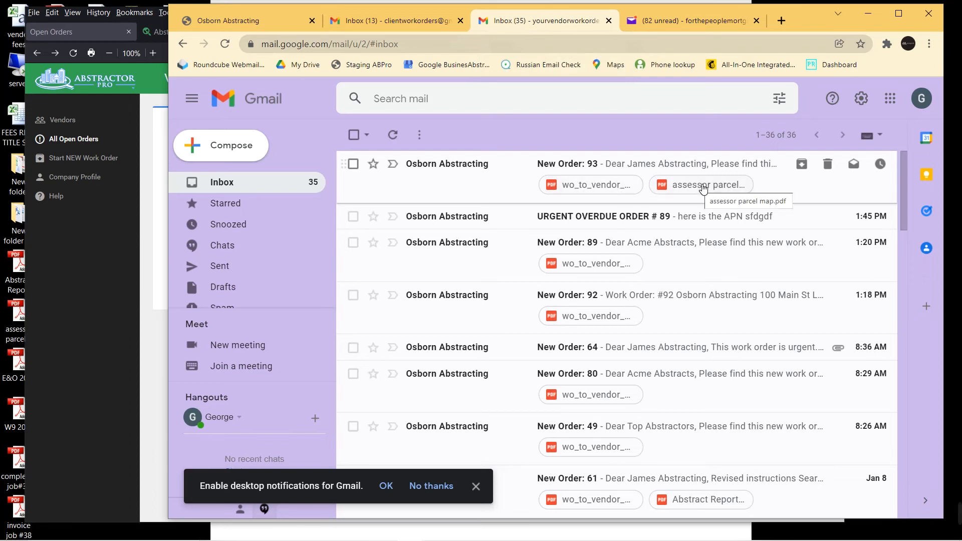
- Switch to the Client Portal window, refresh the open orders list, and check the new order's product type and due date
left_click(71, 305)
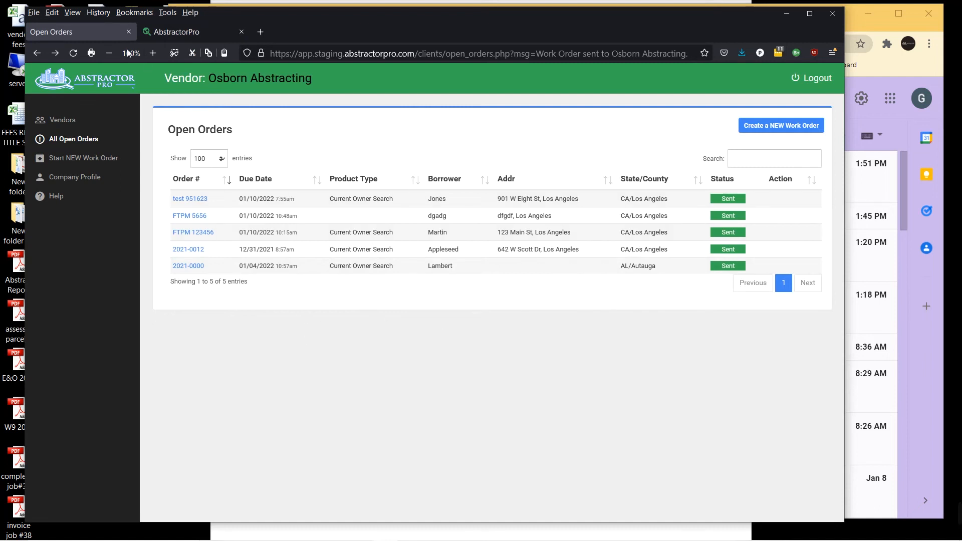
left_click(73, 53)
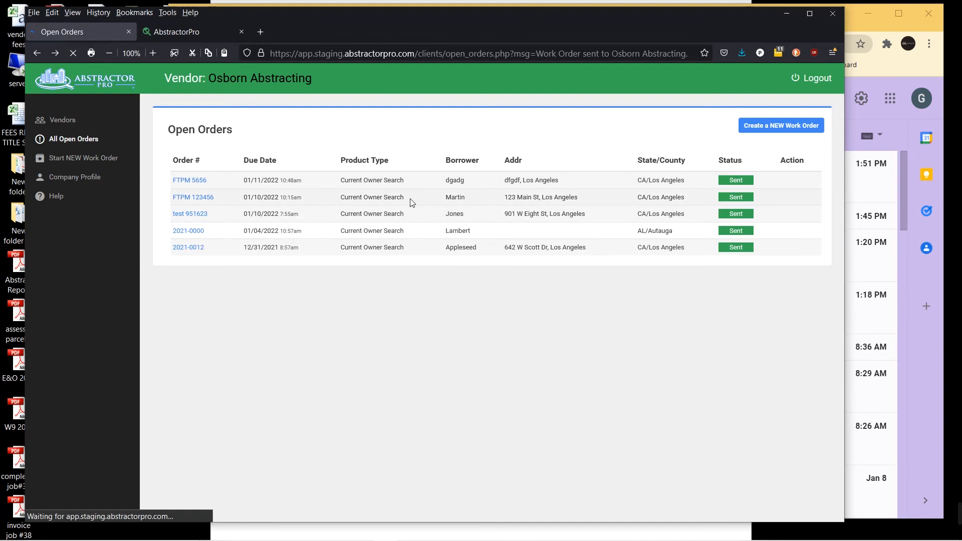
left_click(396, 221)
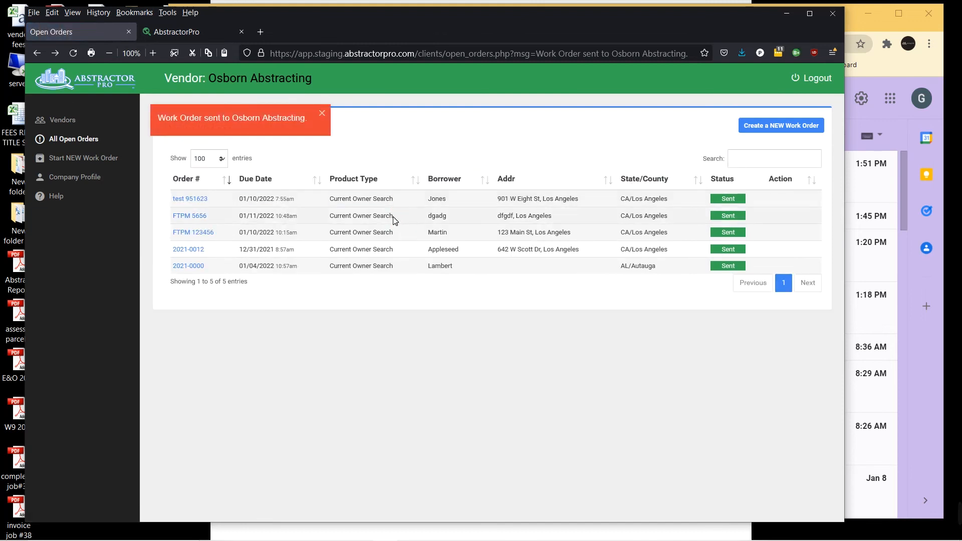
triple_click(394, 220)
- View the client's company profile and the page for starting a new work order
left_click(91, 177)
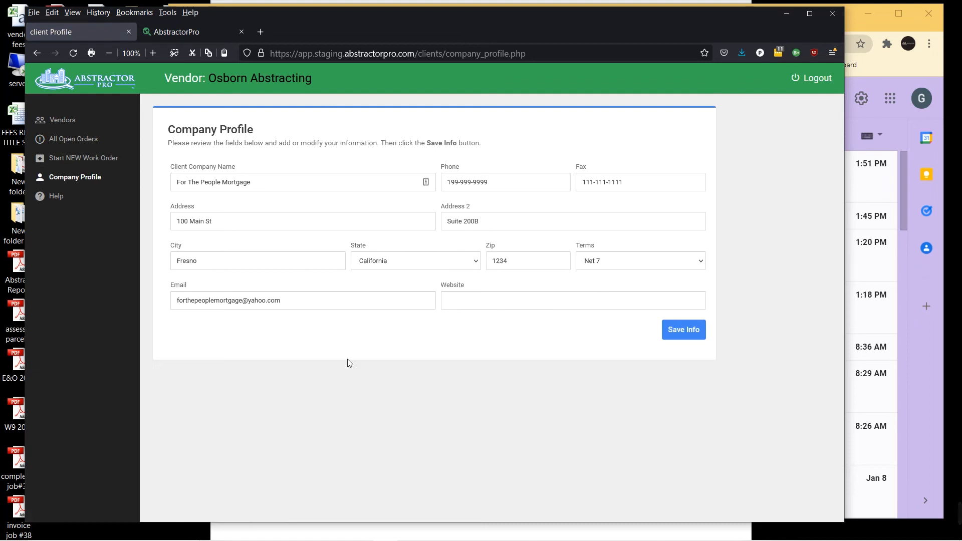
left_click(75, 159)
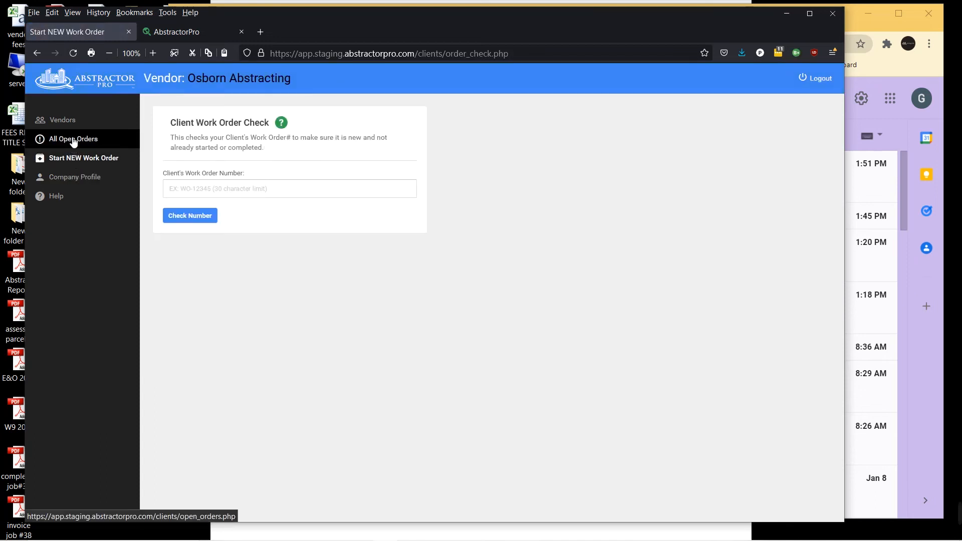
- View the details of work order FTPM 123456 from the client's open orders list
left_click(73, 141)
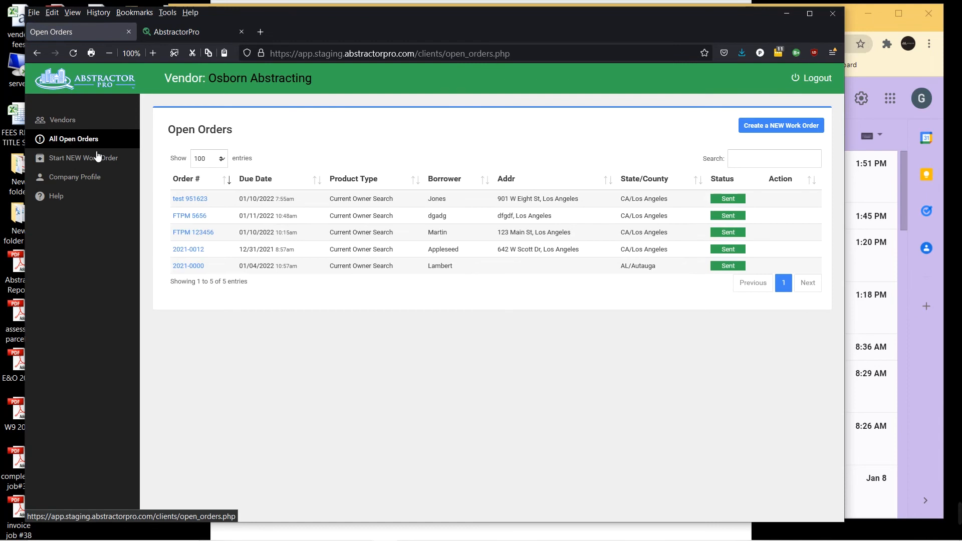
left_click(193, 232)
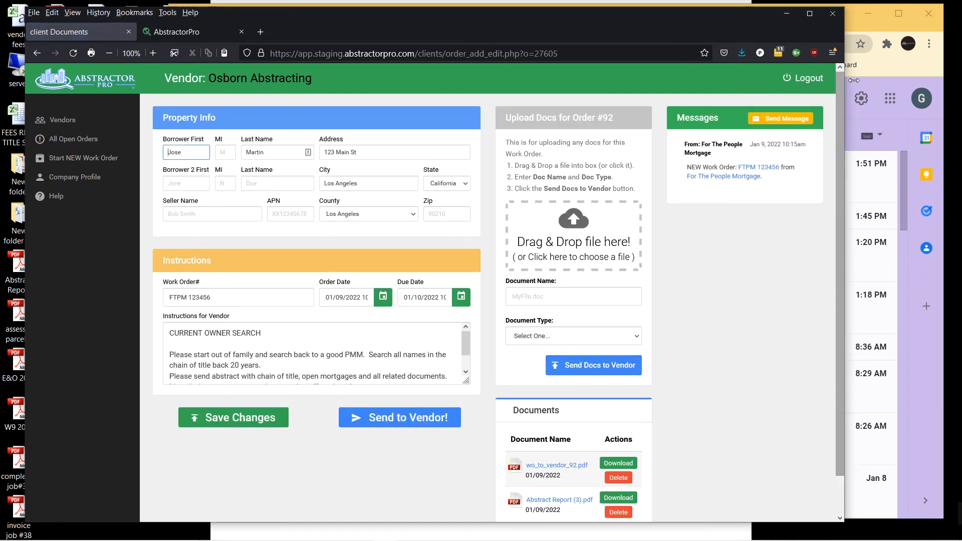
- Switch to the company's Chrome window and start a message to the client for open order FTPM 5656
left_click(904, 72)
left_click(253, 23)
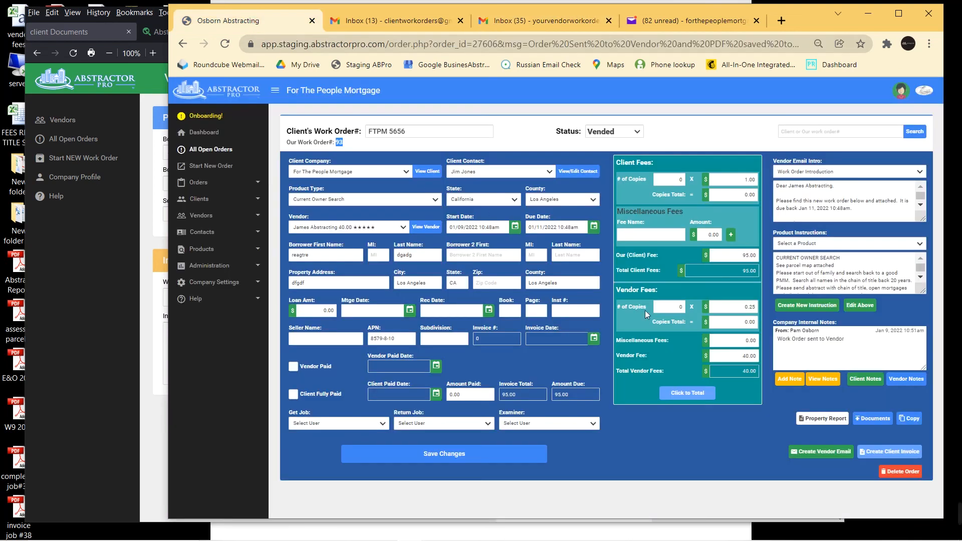
left_click(215, 149)
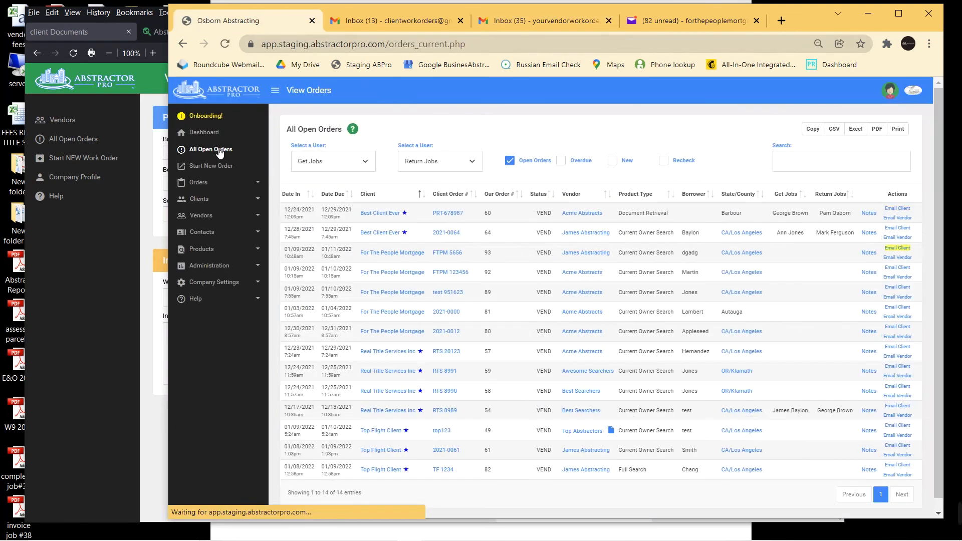
left_click(896, 249)
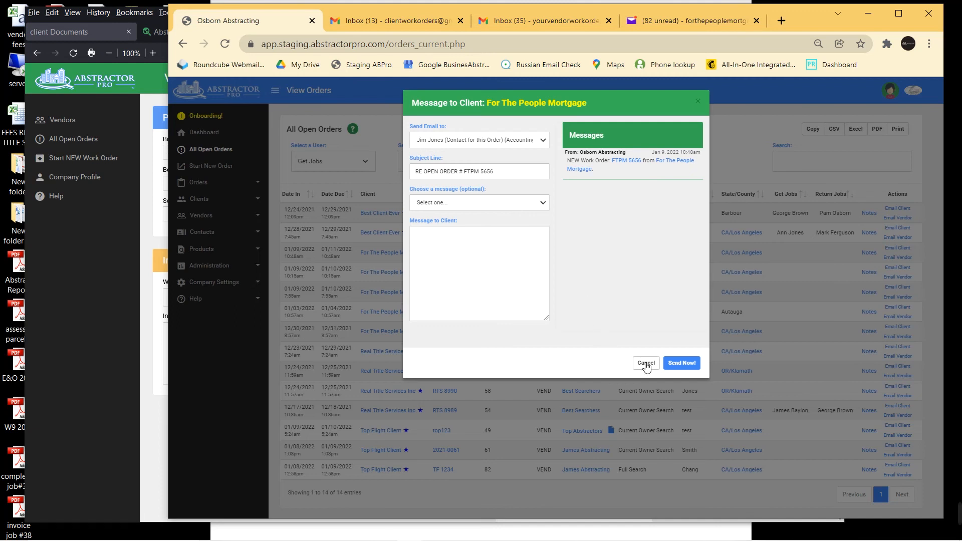
left_click(440, 245)
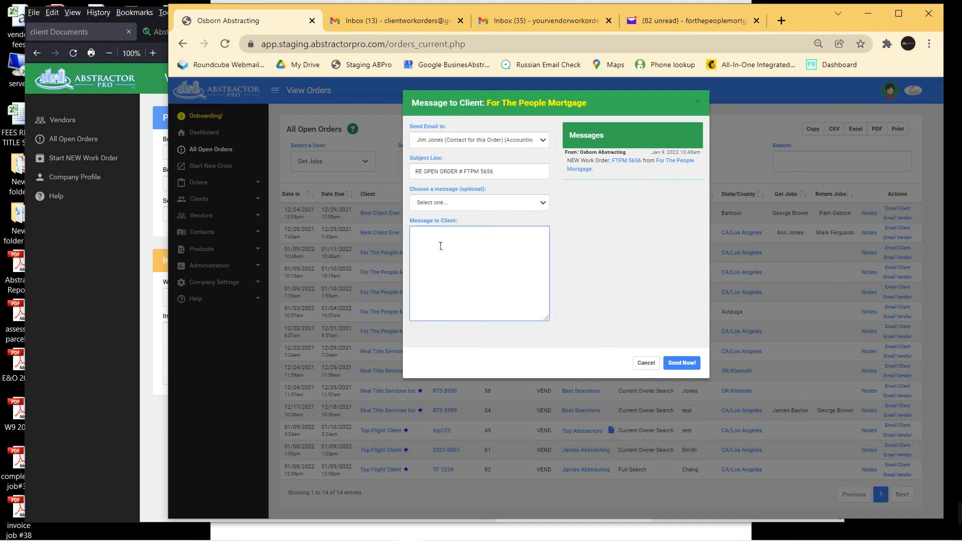
- Copy "Thank you for this search. The ETA is 2 days from now." from Word's Document9 and send it as the client message
left_click(336, 532)
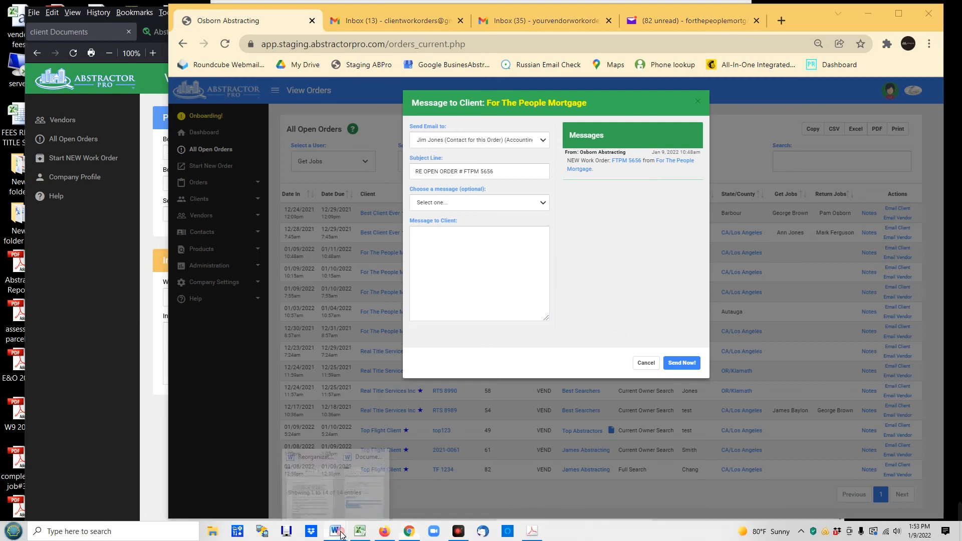
left_click(359, 491)
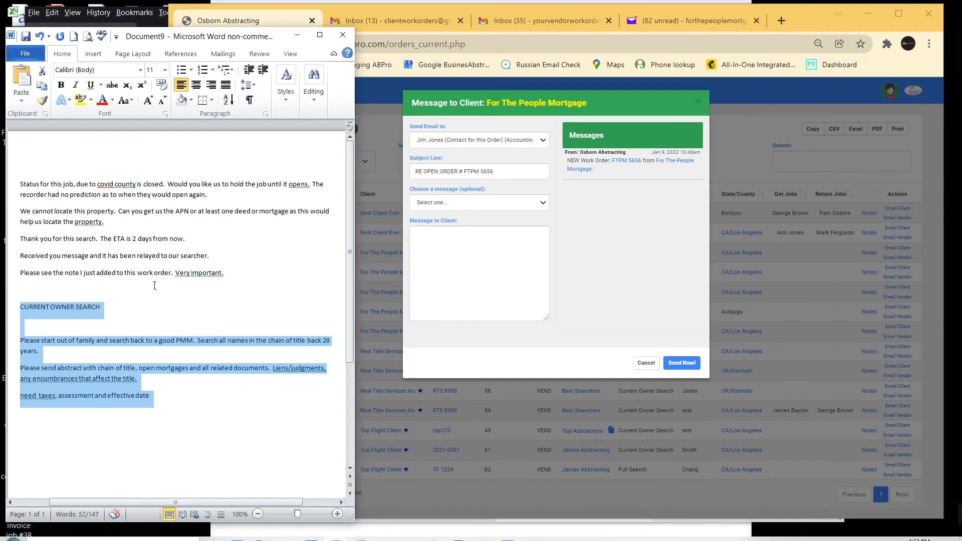
left_click(15, 239)
key("ctrl+c")
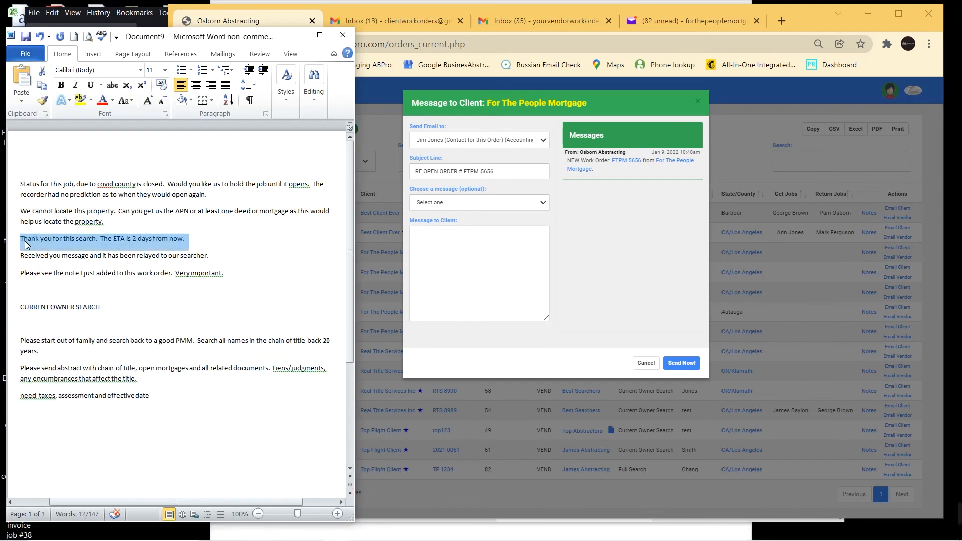
left_click(424, 253)
key("ctrl+v")
left_click(682, 364)
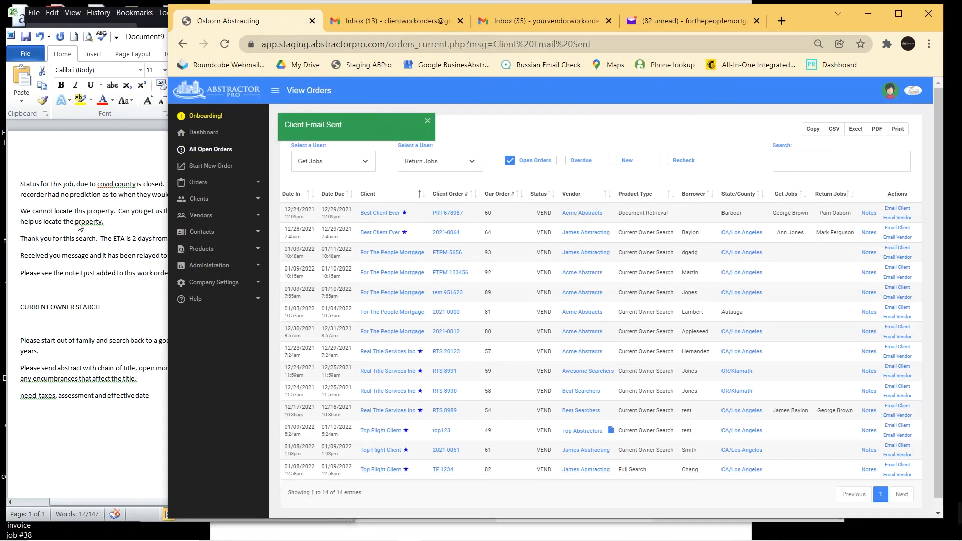
- Copy the covid county closure status paragraph from the Word document and add it as an internal note on client order 2021-0000
left_click(103, 184)
left_click_drag(207, 195, 19, 185)
key("ctrl+c")
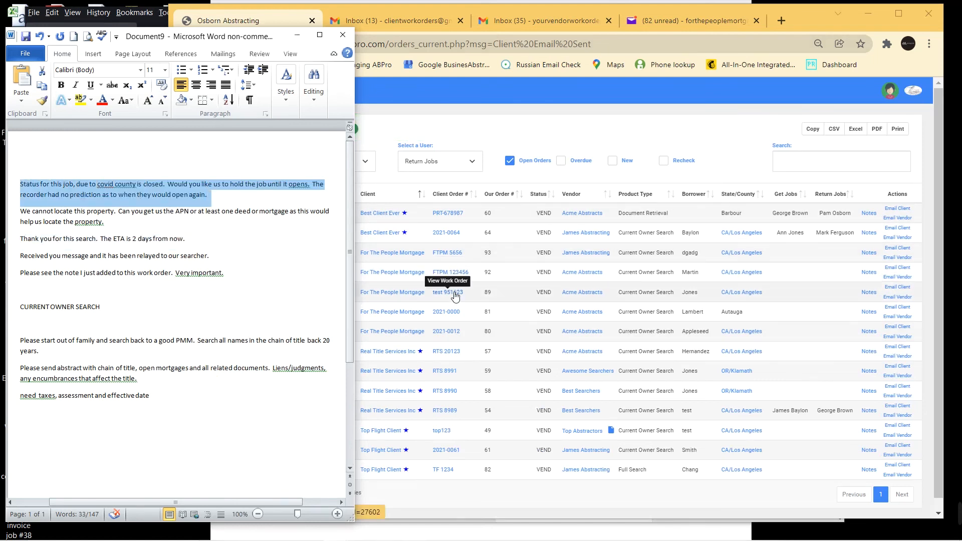
left_click(453, 314)
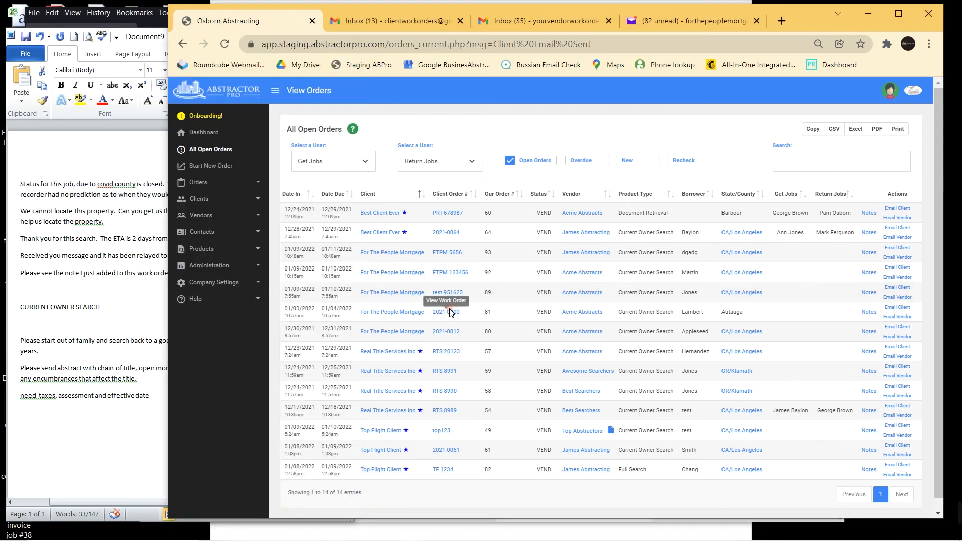
left_click(454, 315)
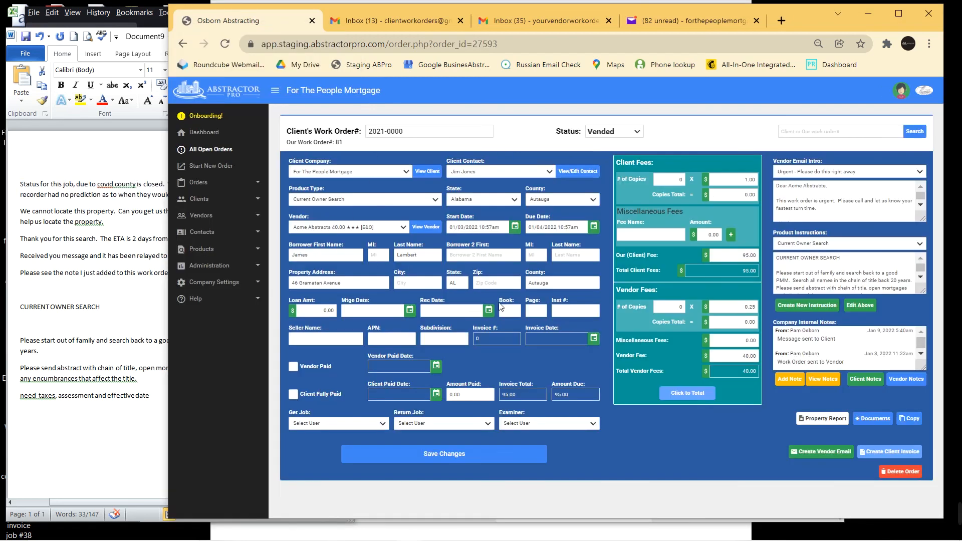
left_click(788, 379)
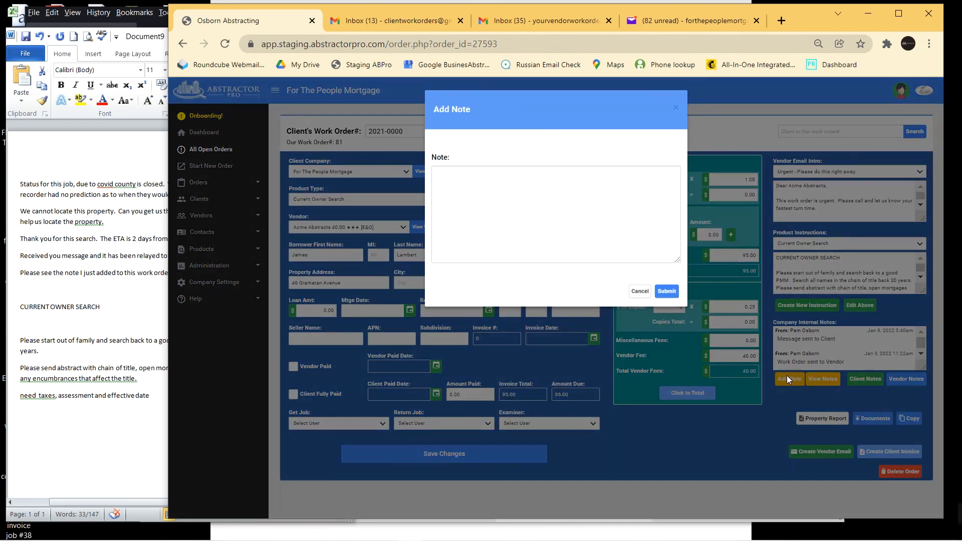
left_click(466, 187)
key("ctrl+v")
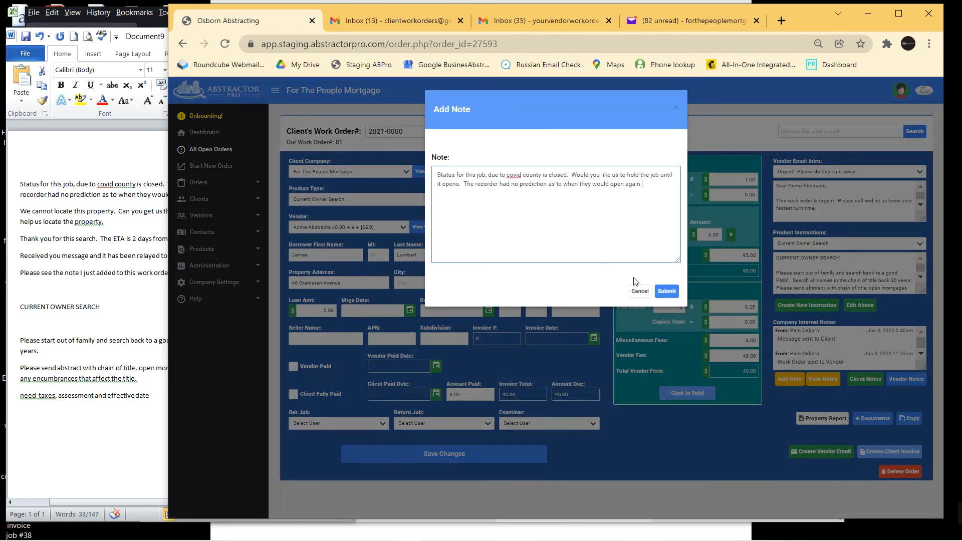
left_click(666, 291)
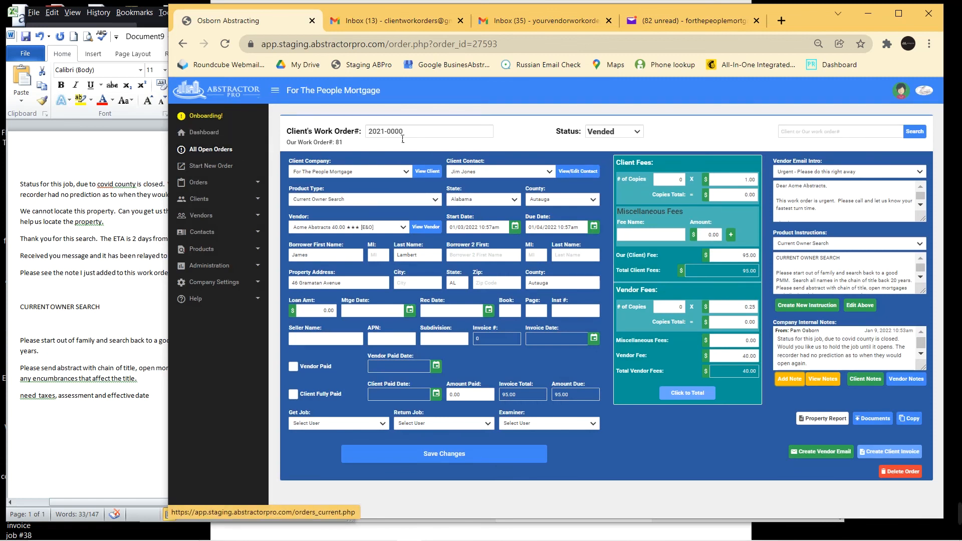
- From the open orders list, email the client for order 2021-0000 with the same copied covid closure status text
left_click(221, 150)
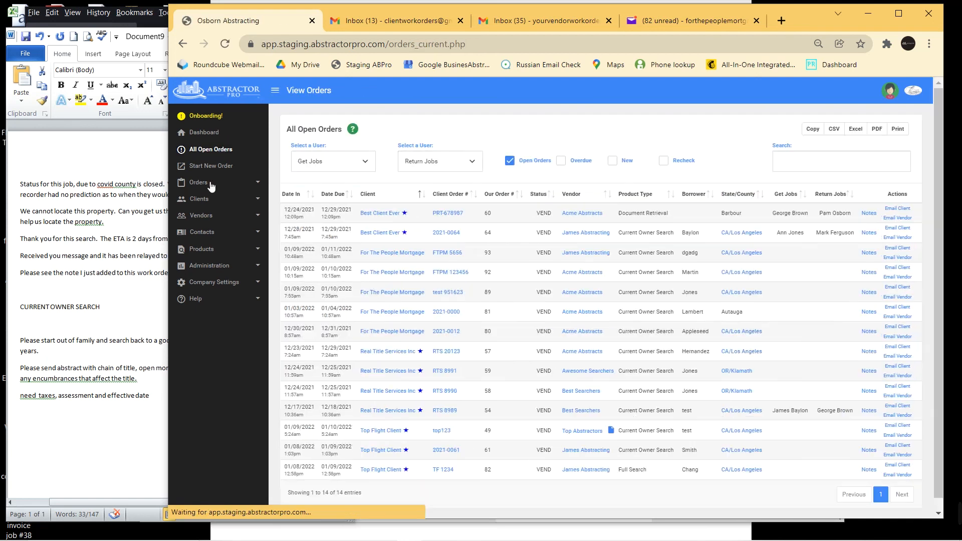
left_click(901, 307)
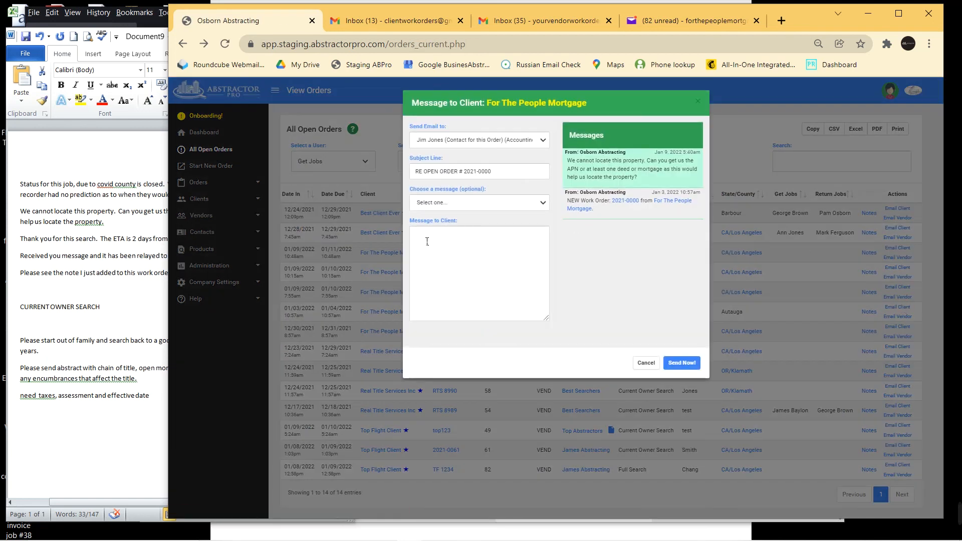
left_click(448, 252)
key("ctrl+v")
left_click(682, 363)
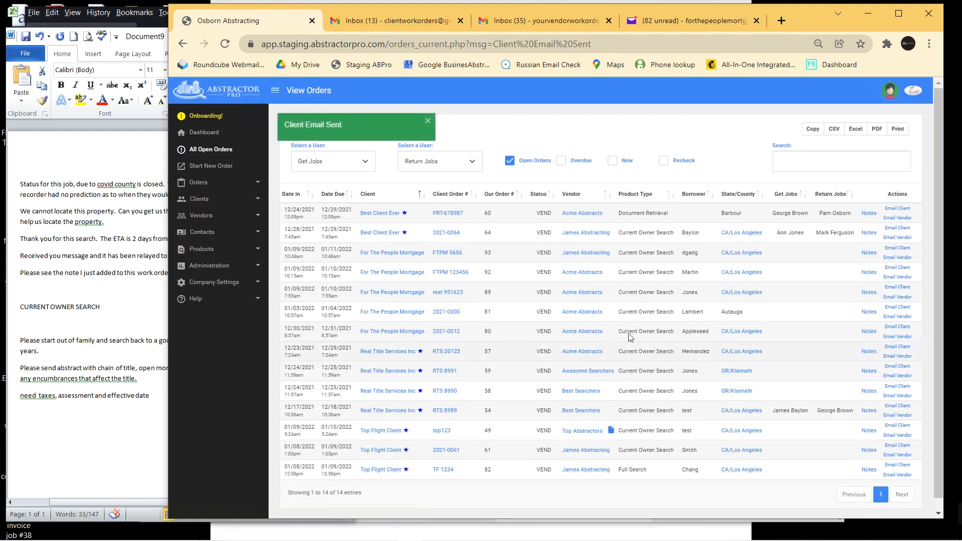